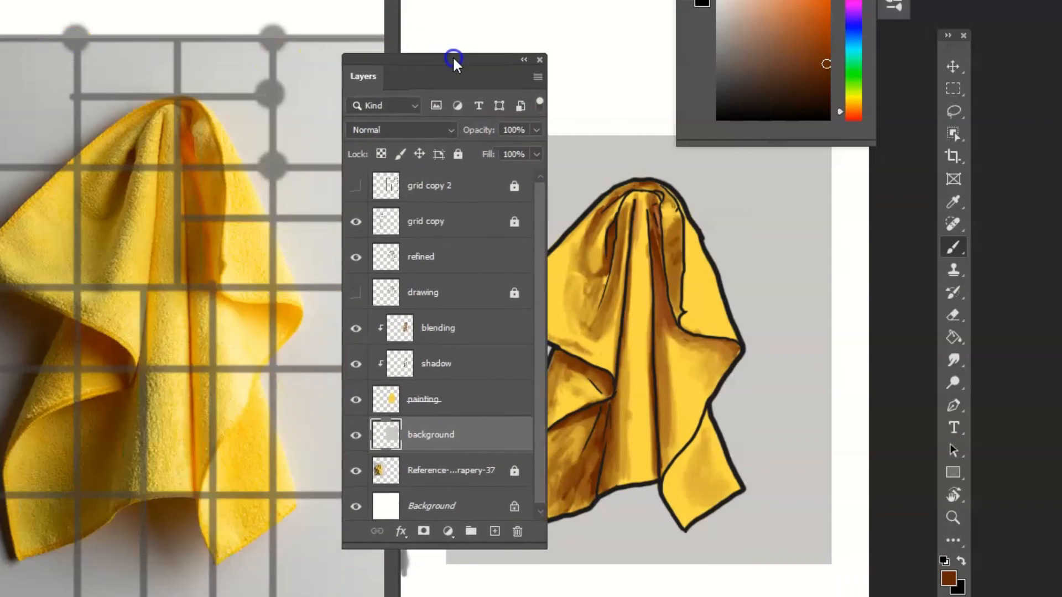
# - Lock the transparent pixels of the background layer and brush a short stroke over the area below the cloth drawing
pyautogui.click(381, 148)
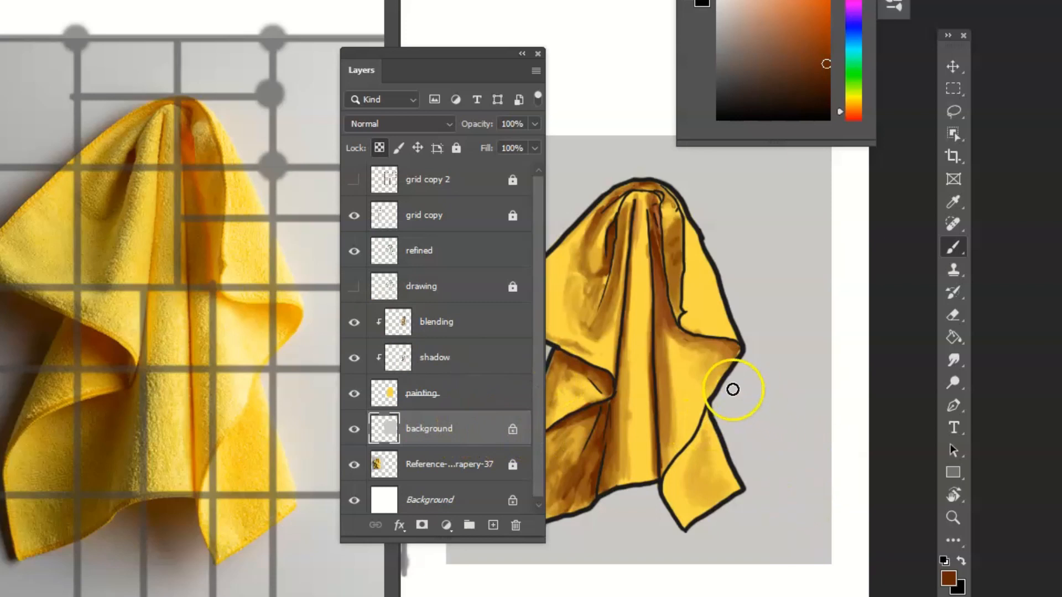
pyautogui.moveTo(754, 533)
pyautogui.mouseDown()
pyautogui.moveTo(808, 474)
pyautogui.moveTo(765, 540)
pyautogui.moveTo(769, 576)
pyautogui.moveTo(825, 517)
pyautogui.moveTo(846, 398)
pyautogui.moveTo(756, 543)
pyautogui.mouseUp()
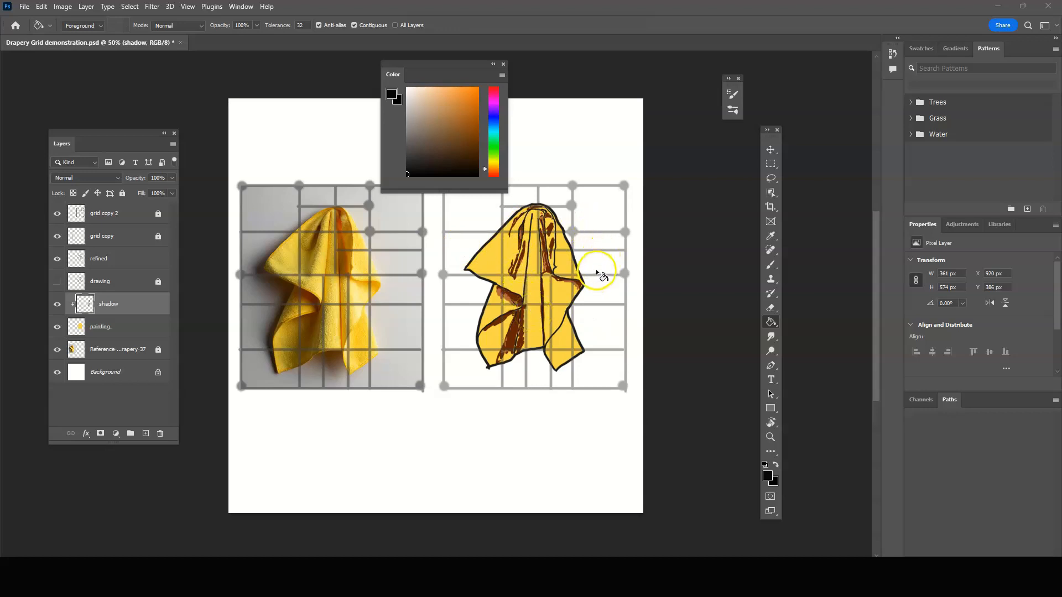
# - Make a rectangular selection of about 661 by 736 px around the drawing's grid and nudge it down to align with the frame
pyautogui.click(770, 164)
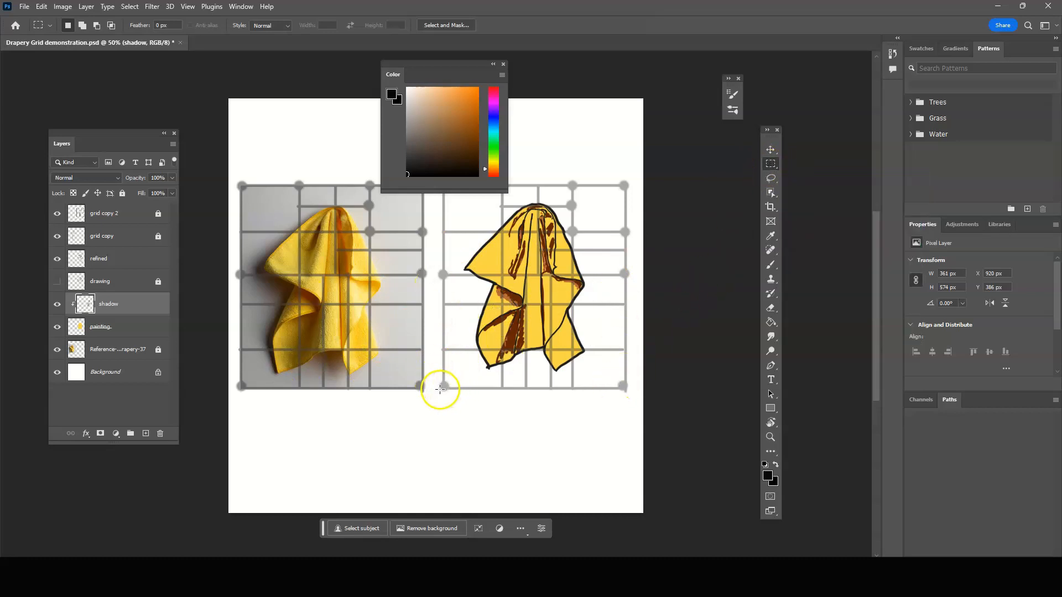
pyautogui.moveTo(439, 388); pyautogui.dragTo(627, 271)
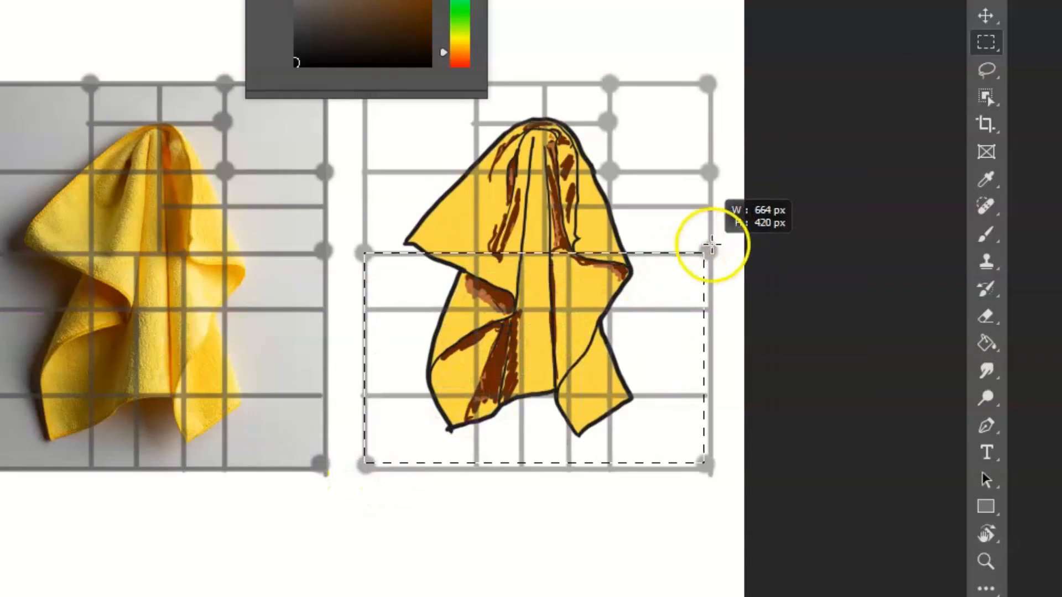
pyautogui.moveTo(712, 246); pyautogui.dragTo(705, 83)
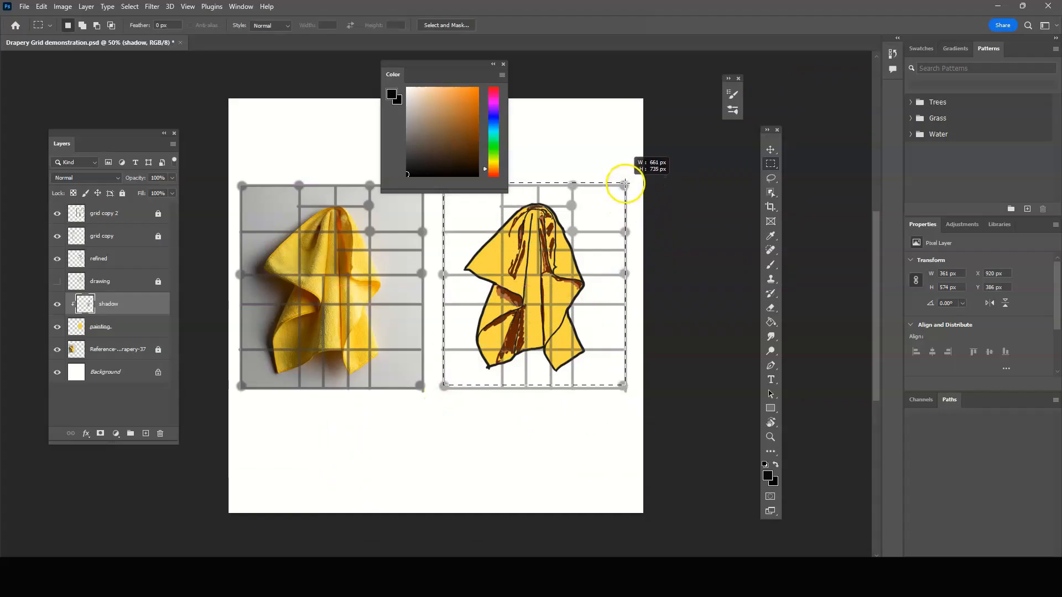
pyautogui.moveTo(624, 183); pyautogui.dragTo(625, 183)
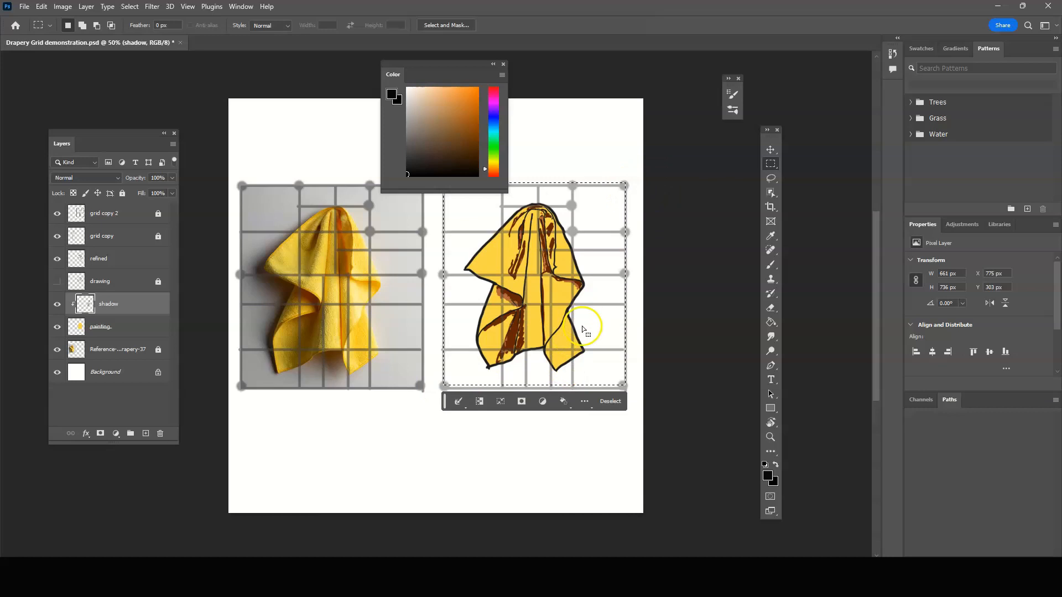
pyautogui.press('Down')
pyautogui.press('Down')
pyautogui.press('Down')
pyautogui.press('Down')
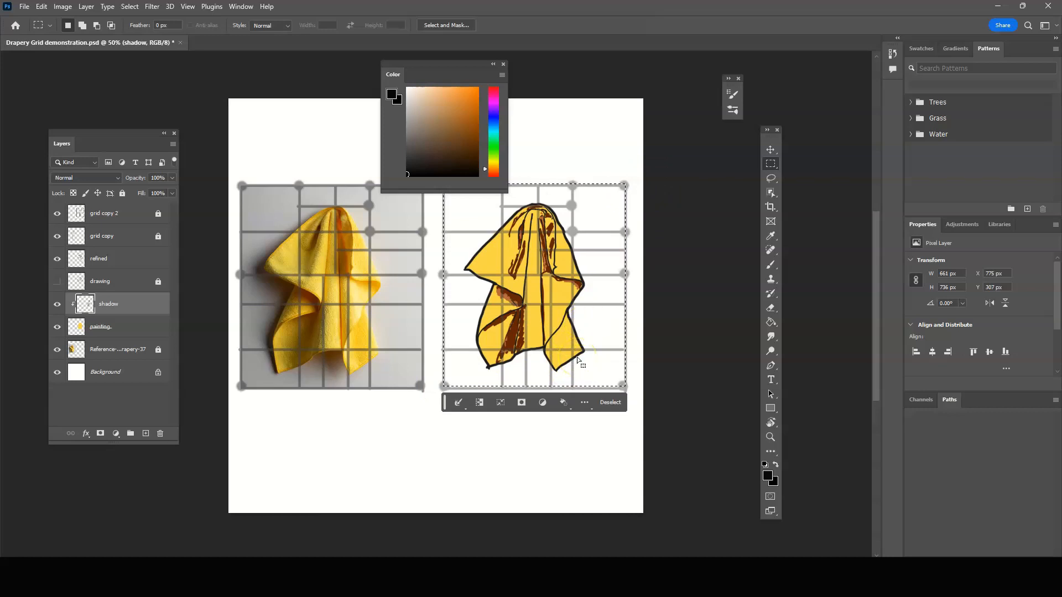
# - Add a new layer directly above the reference photo layer and name it back
pyautogui.click(128, 349)
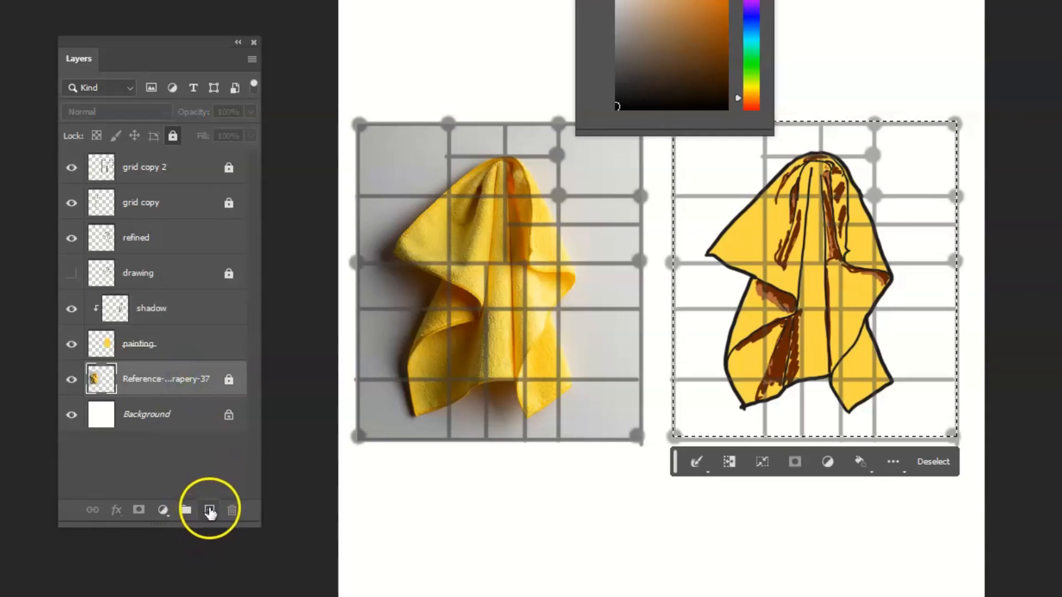
pyautogui.click(146, 433)
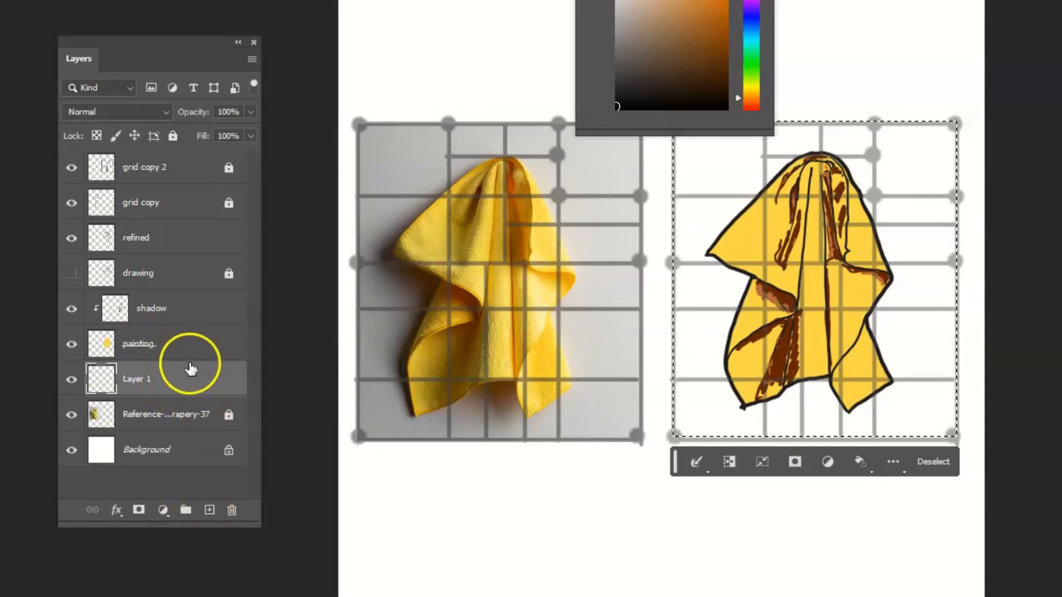
pyautogui.doubleClick(139, 379)
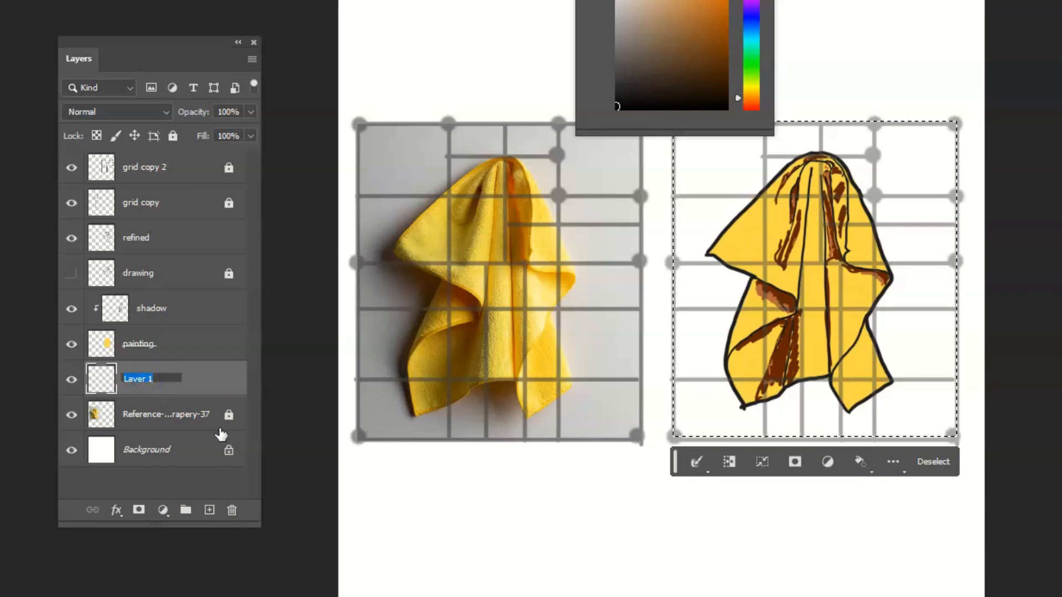
pyautogui.write('back')
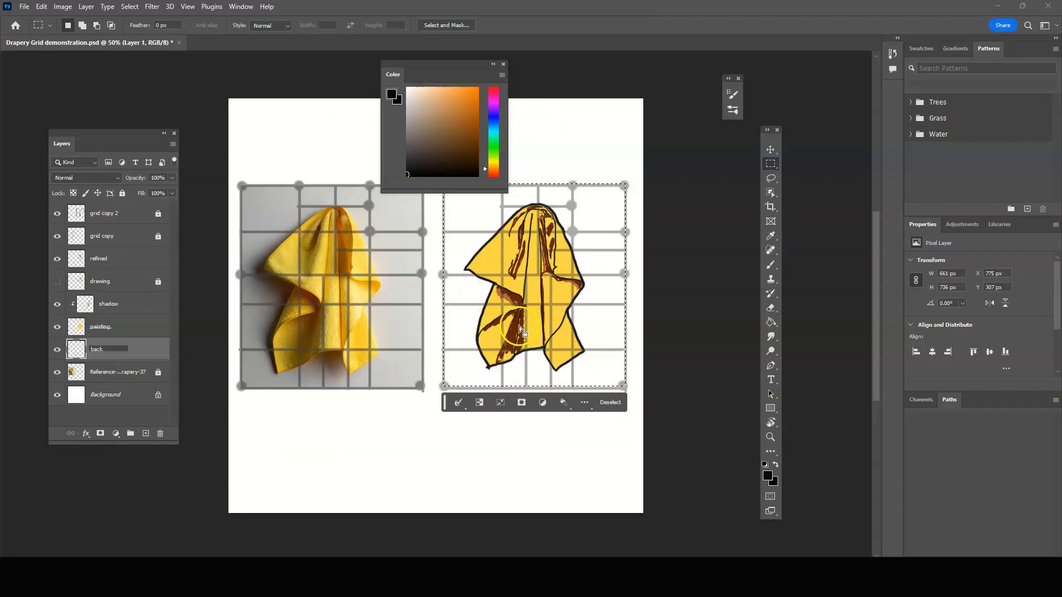
# - Fill the selected area on the back layer with light gray using the Paint Bucket and lock the layer completely
pyautogui.click(771, 322)
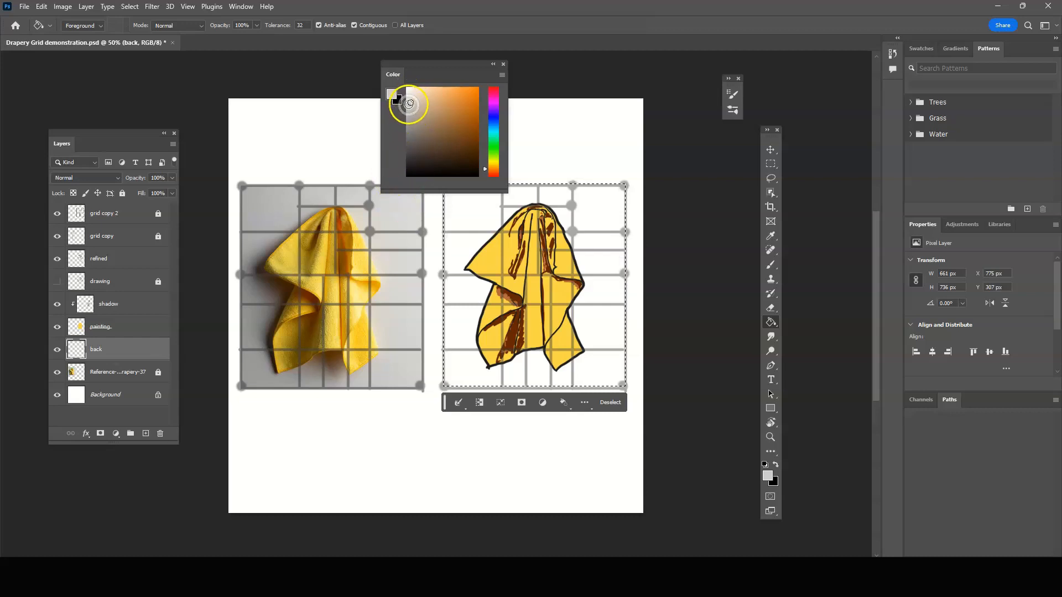
pyautogui.click(467, 227)
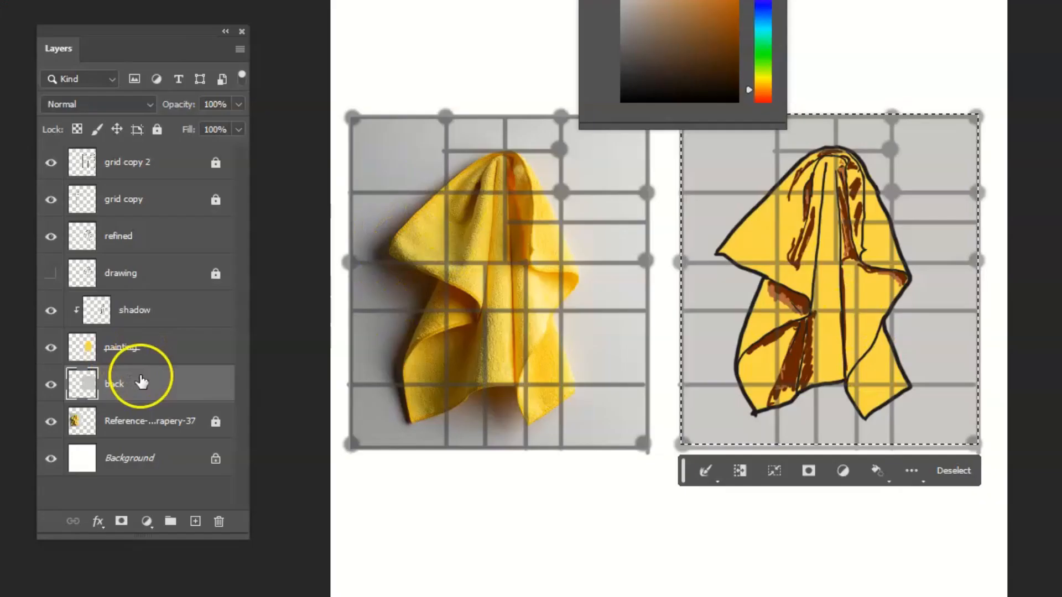
pyautogui.click(129, 345)
pyautogui.click(157, 130)
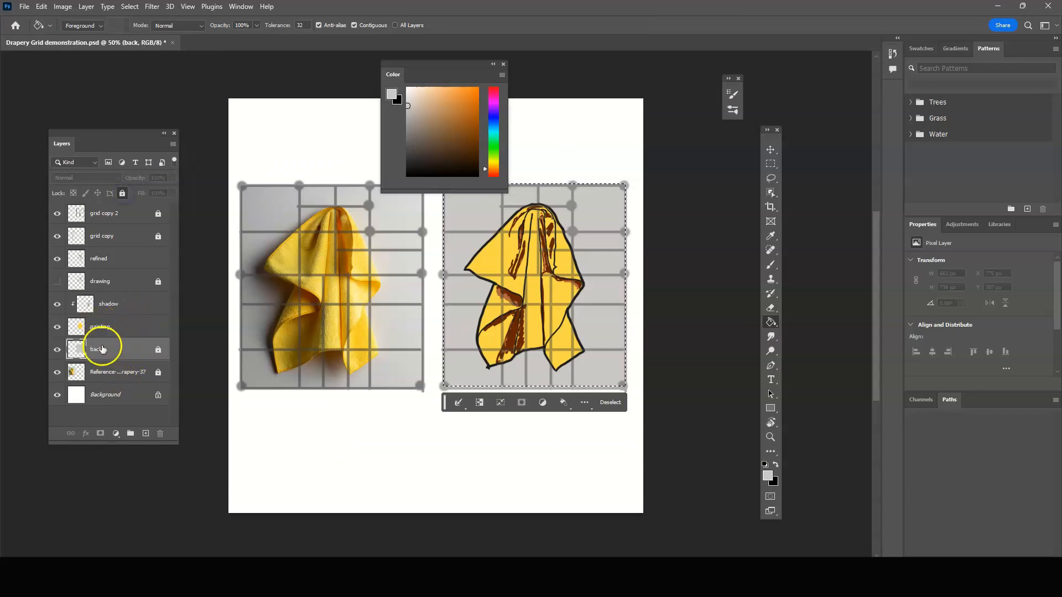
# - Rename the locked gray fill layer as background
pyautogui.doubleClick(110, 351)
pyautogui.click(105, 349)
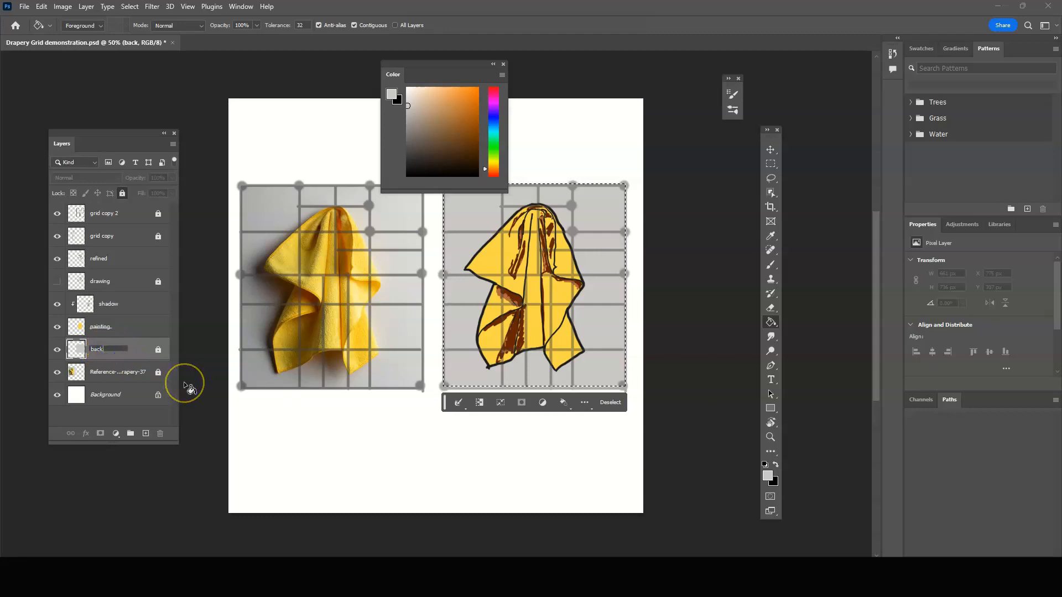
pyautogui.write('gr')
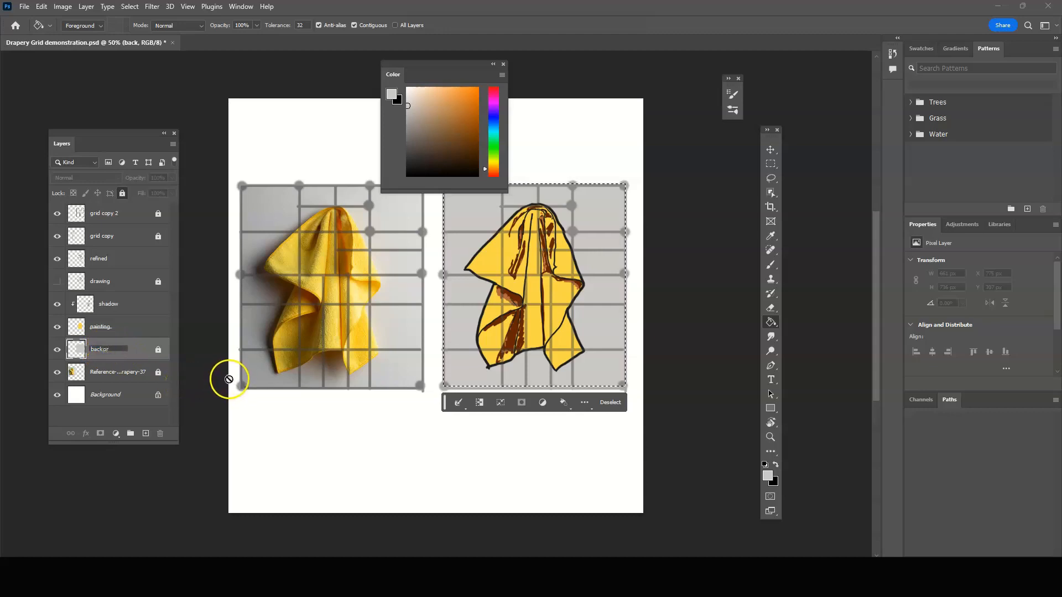
pyautogui.write('ound')
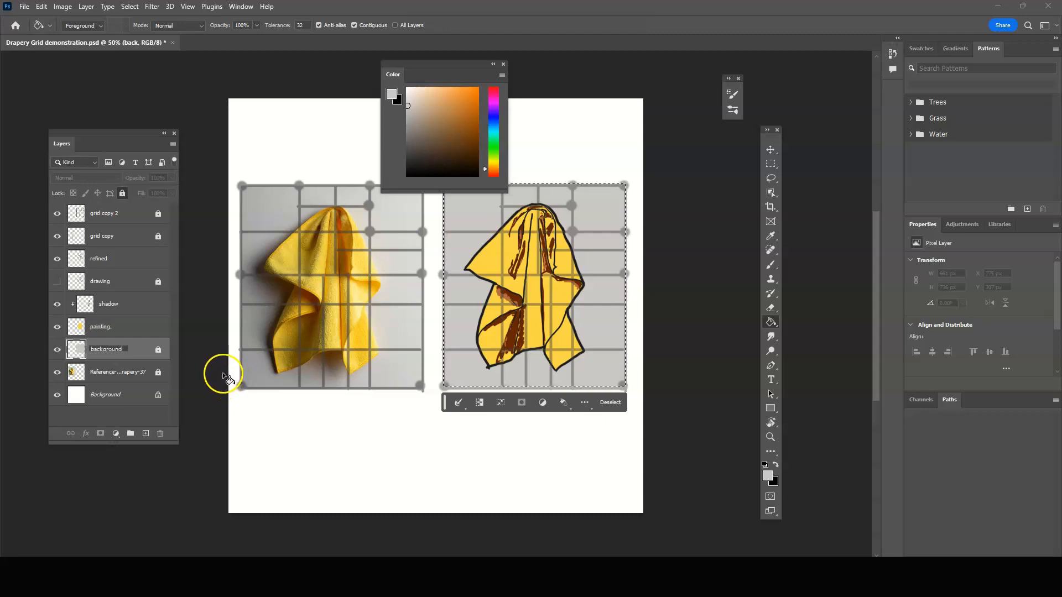
# - Add a new layer above the shadow layer and make it a clipping mask on the layers below
pyautogui.click(130, 320)
pyautogui.click(126, 305)
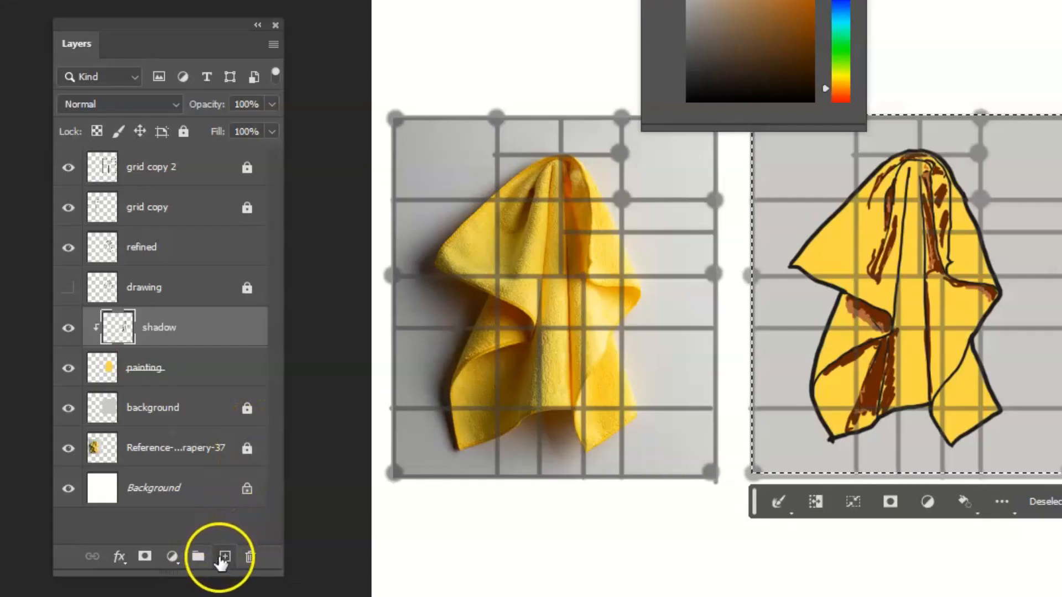
pyautogui.click(223, 556)
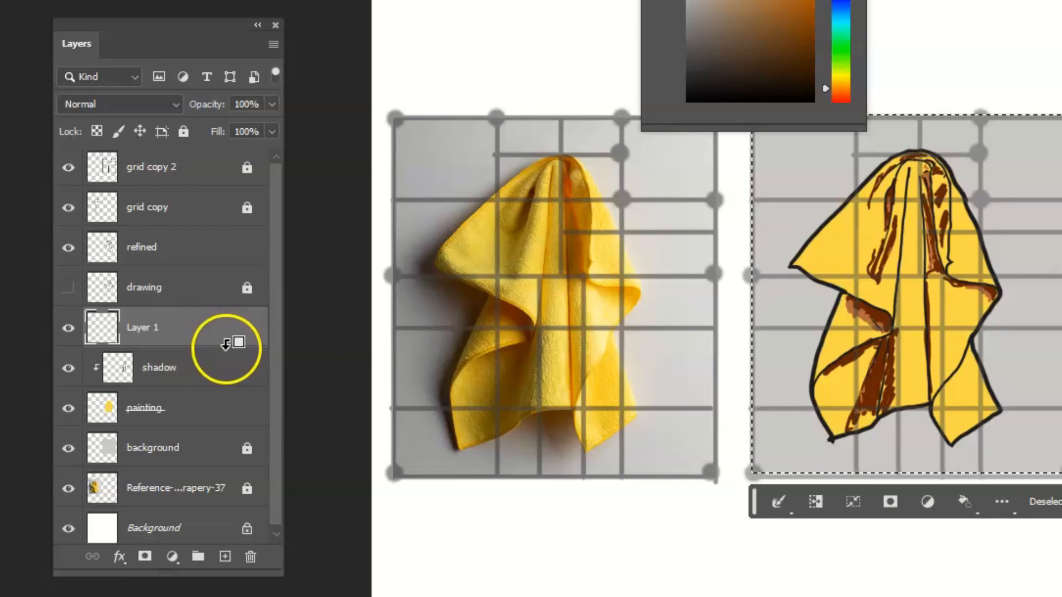
pyautogui.keyDown('alt'); pyautogui.click(227, 339); pyautogui.keyUp('alt')
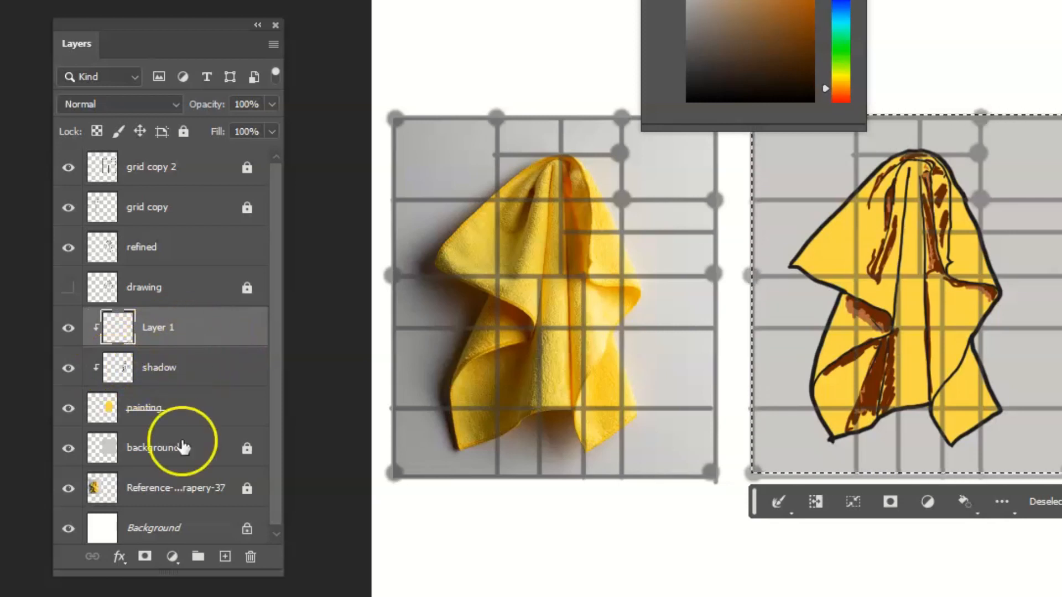
# - Rename the new clipped layer above shadow as blending
pyautogui.click(200, 406)
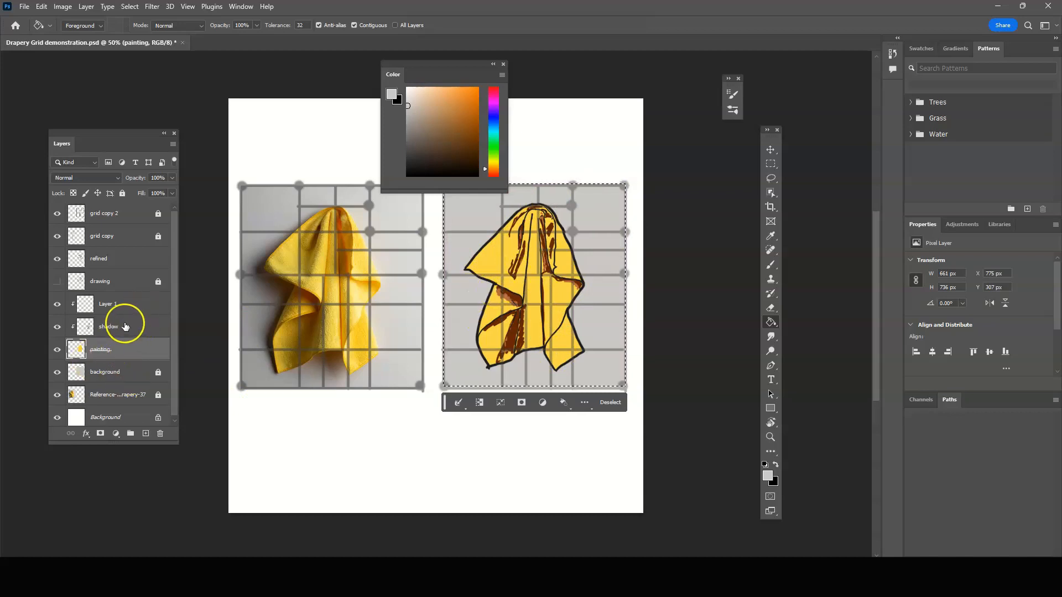
pyautogui.click(111, 305)
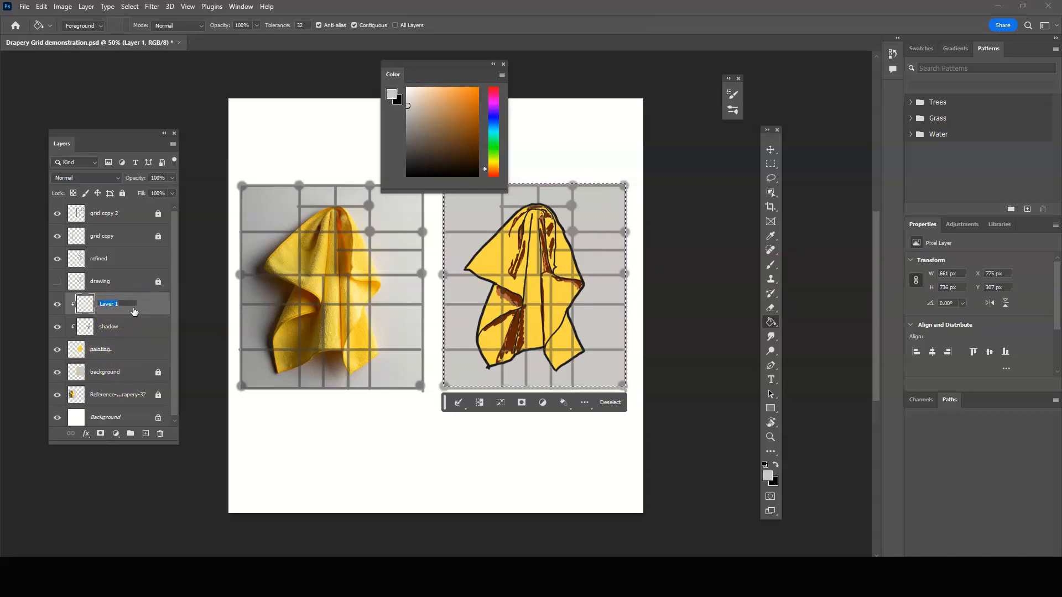
pyautogui.write('blending')
pyautogui.press('Return')
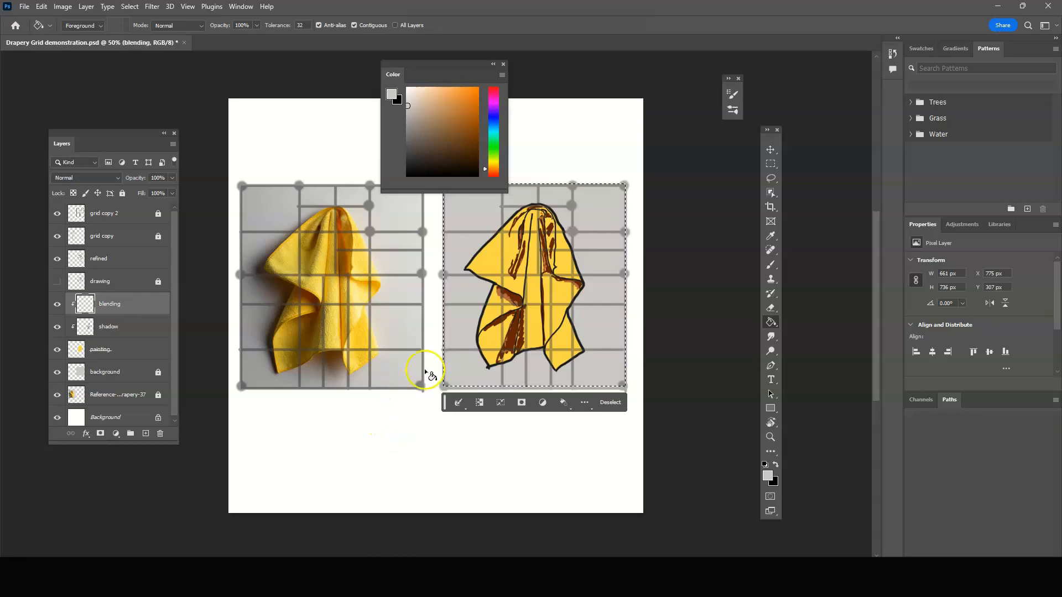
# - Set up the Brush tool with a 25 px size, 13% hardness and 34% opacity
pyautogui.click(773, 266)
pyautogui.rightClick(491, 264)
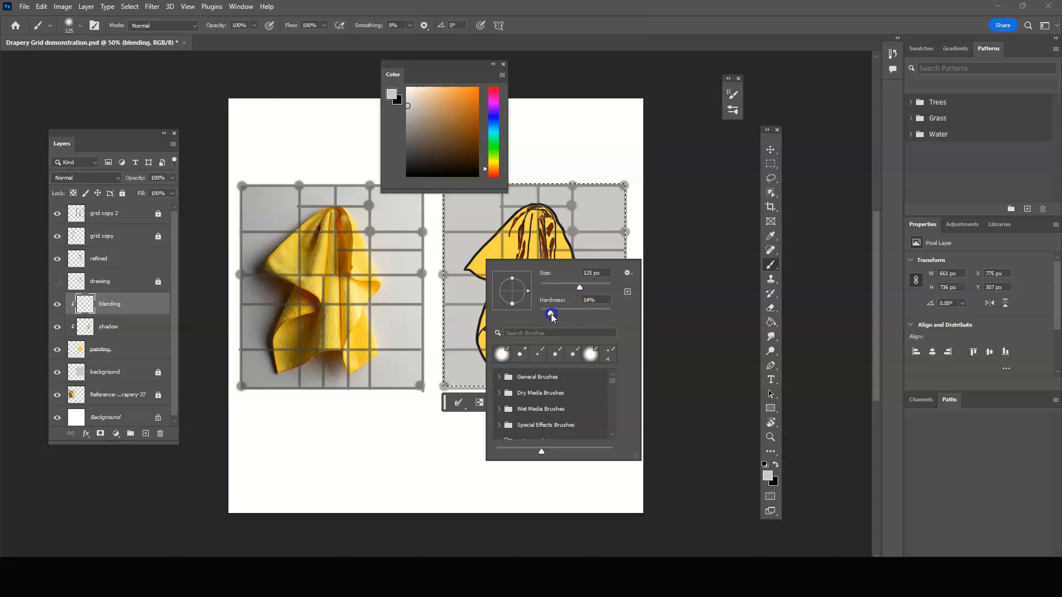
pyautogui.moveTo(556, 314); pyautogui.dragTo(562, 312)
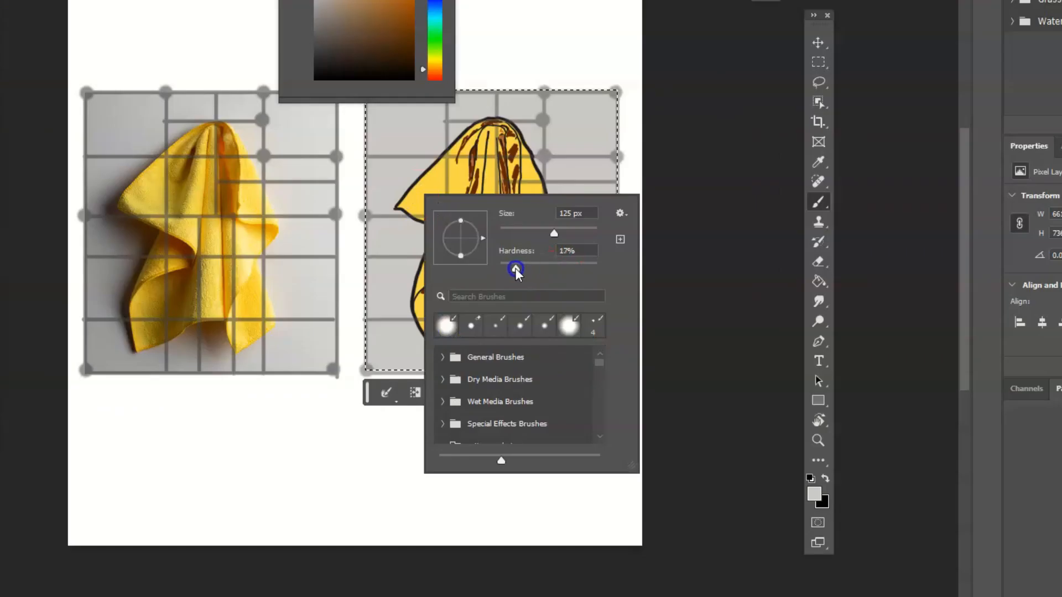
pyautogui.moveTo(516, 267); pyautogui.dragTo(512, 269)
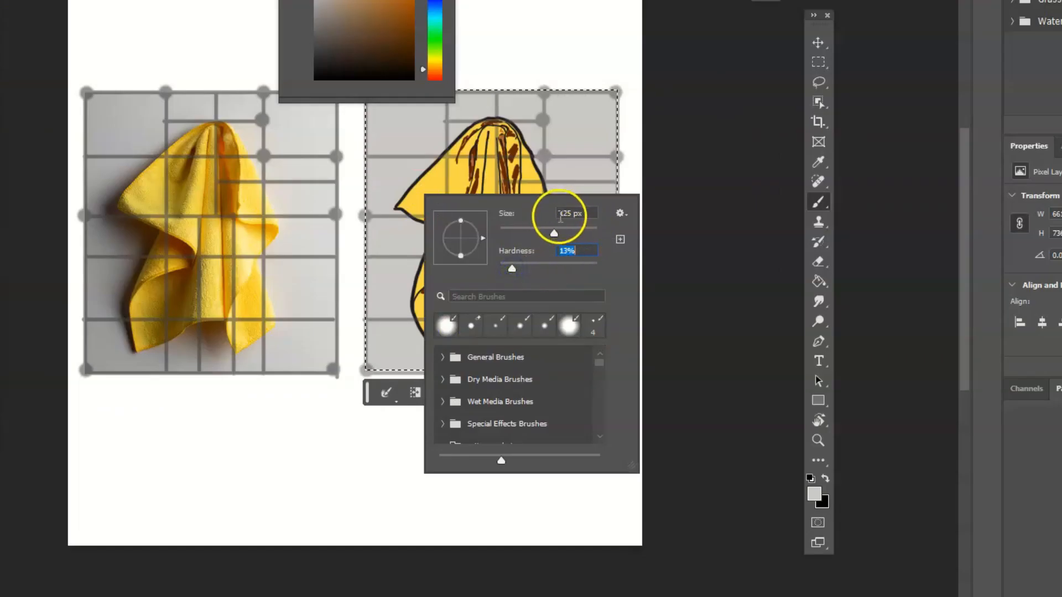
pyautogui.moveTo(554, 236); pyautogui.dragTo(529, 238)
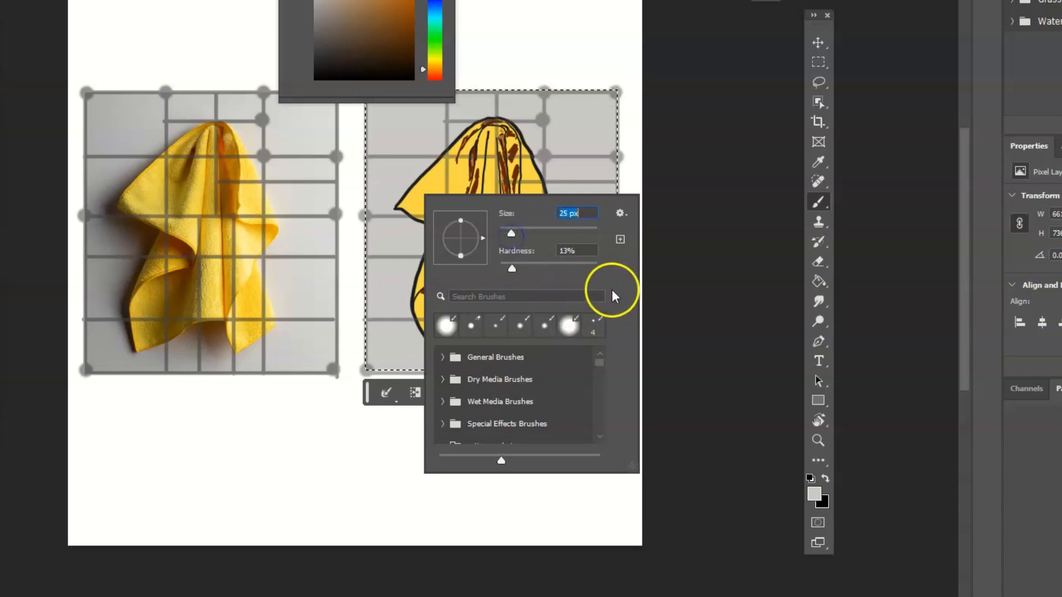
pyautogui.click(818, 205)
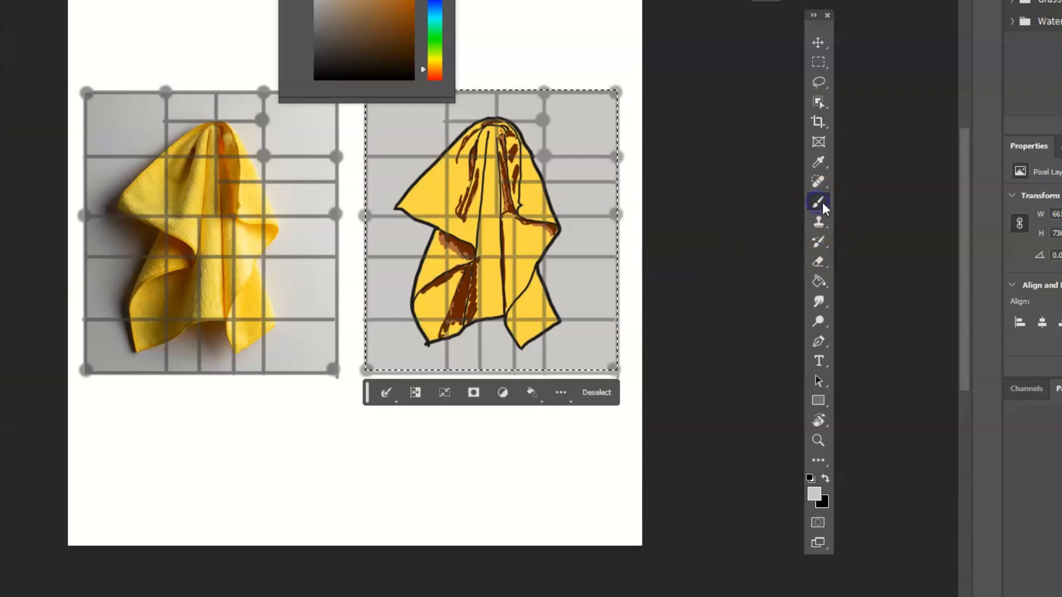
pyautogui.rightClick(818, 205)
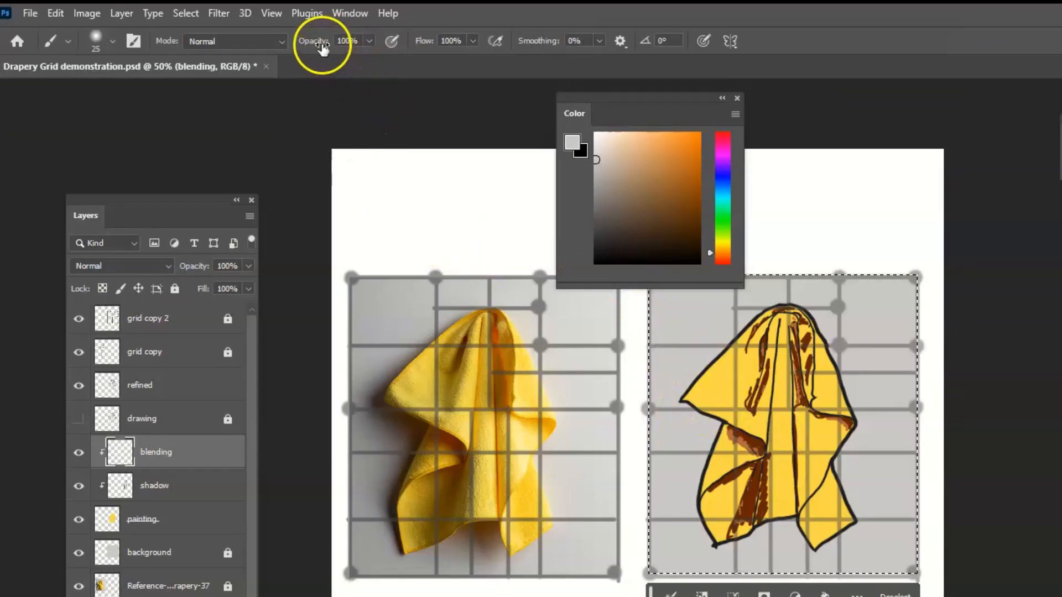
pyautogui.moveTo(321, 47); pyautogui.dragTo(288, 42)
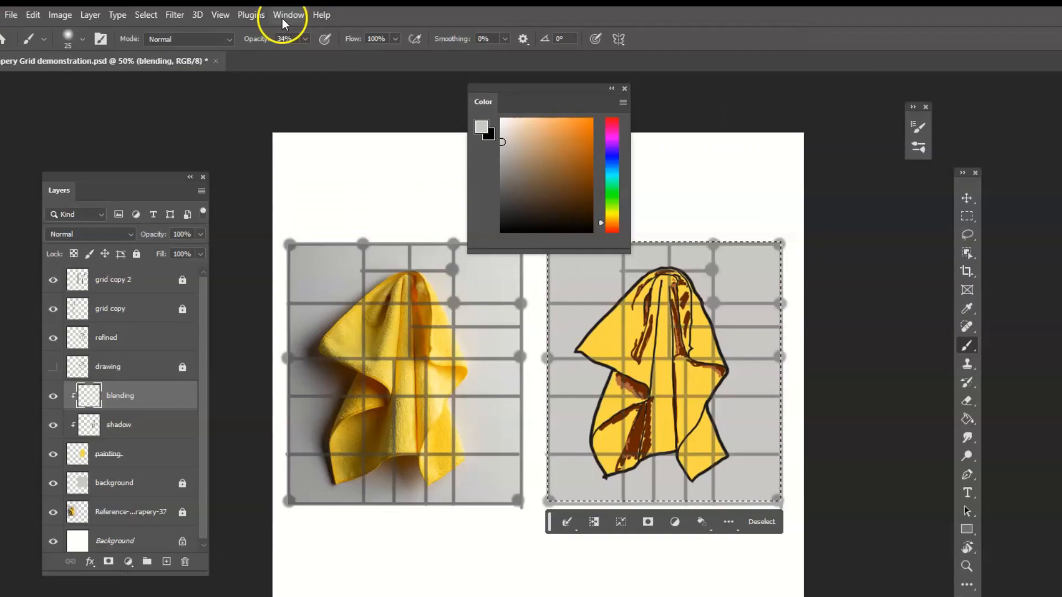
# - Open a second window for Drapery Grid demonstration.psd and tile all windows vertically
pyautogui.click(240, 7)
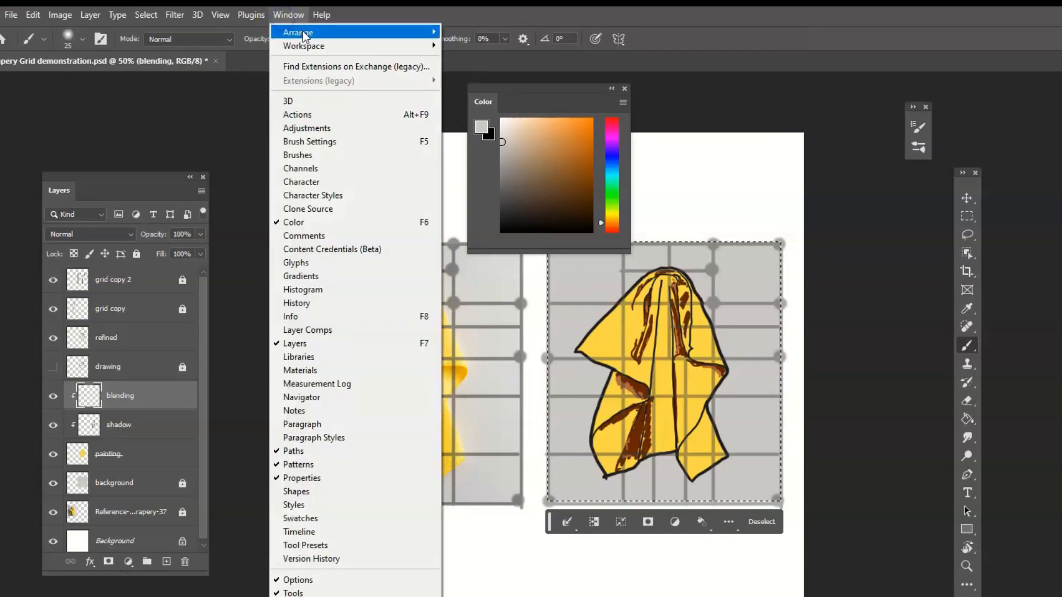
pyautogui.moveTo(253, 23)
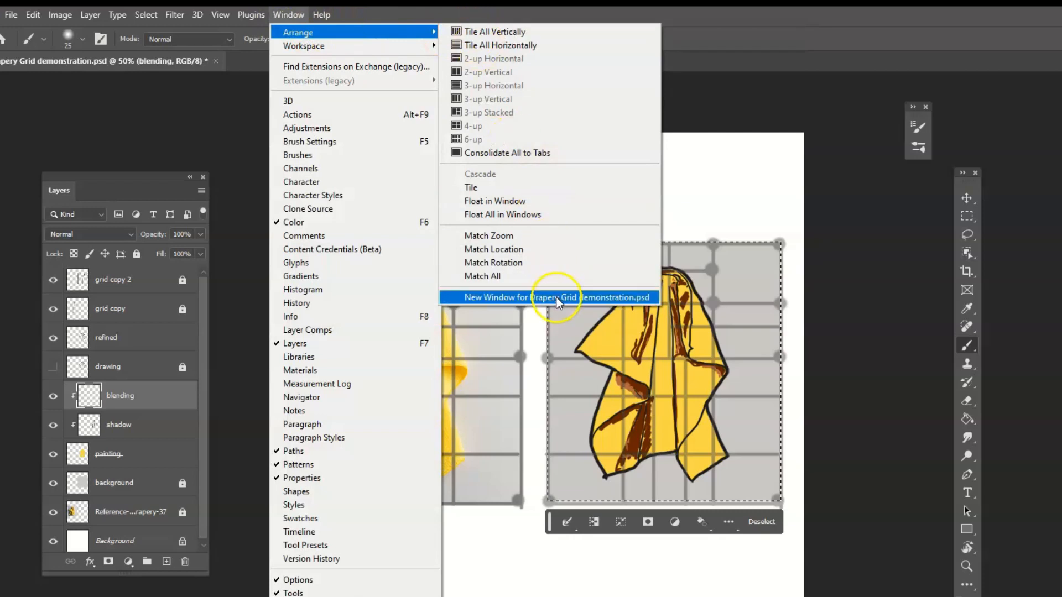
pyautogui.click(575, 299)
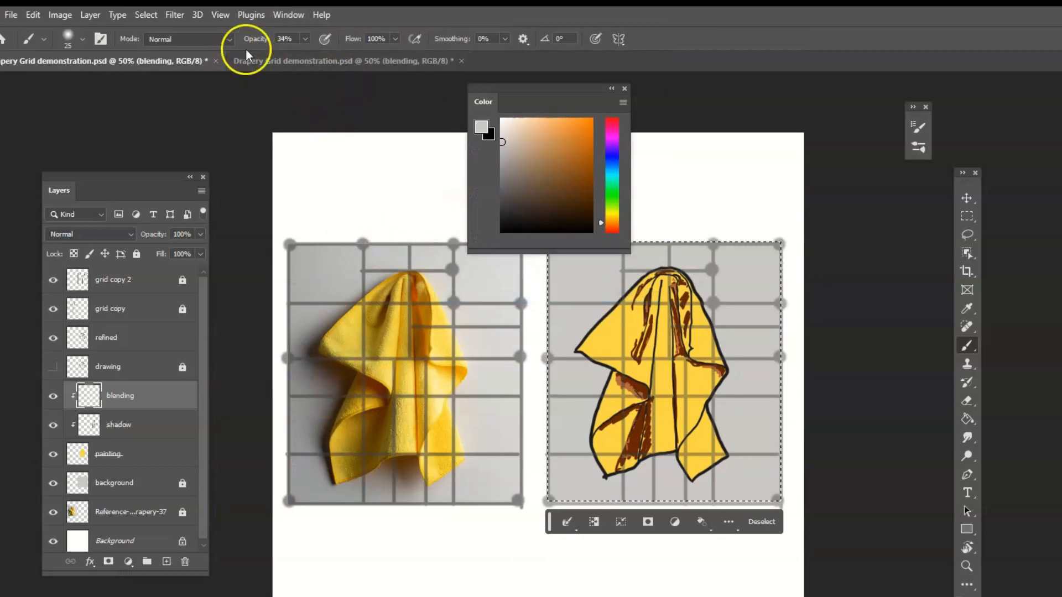
pyautogui.click(287, 17)
pyautogui.moveTo(427, 32)
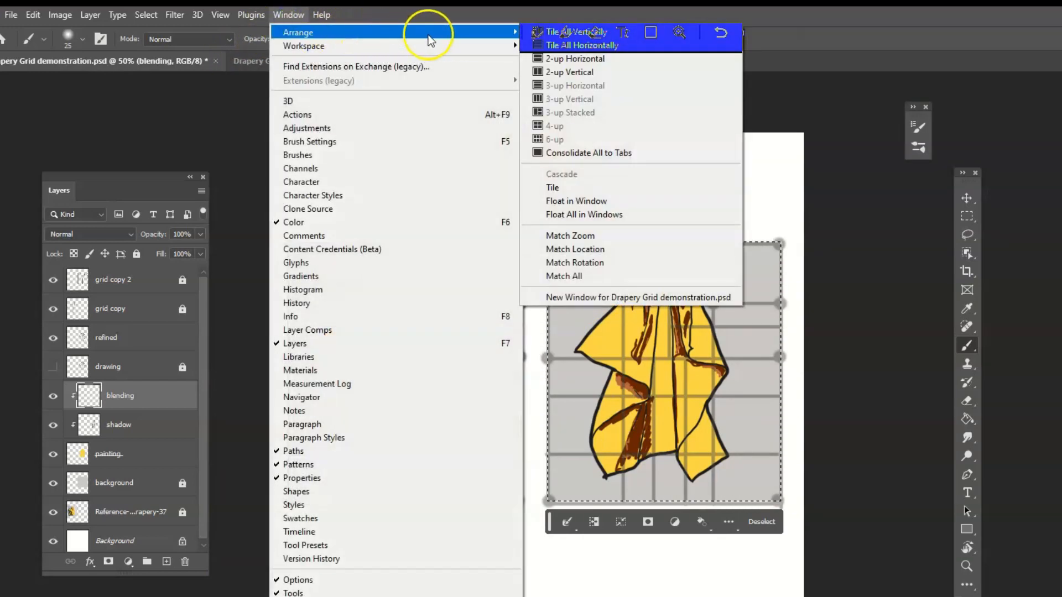
pyautogui.click(603, 33)
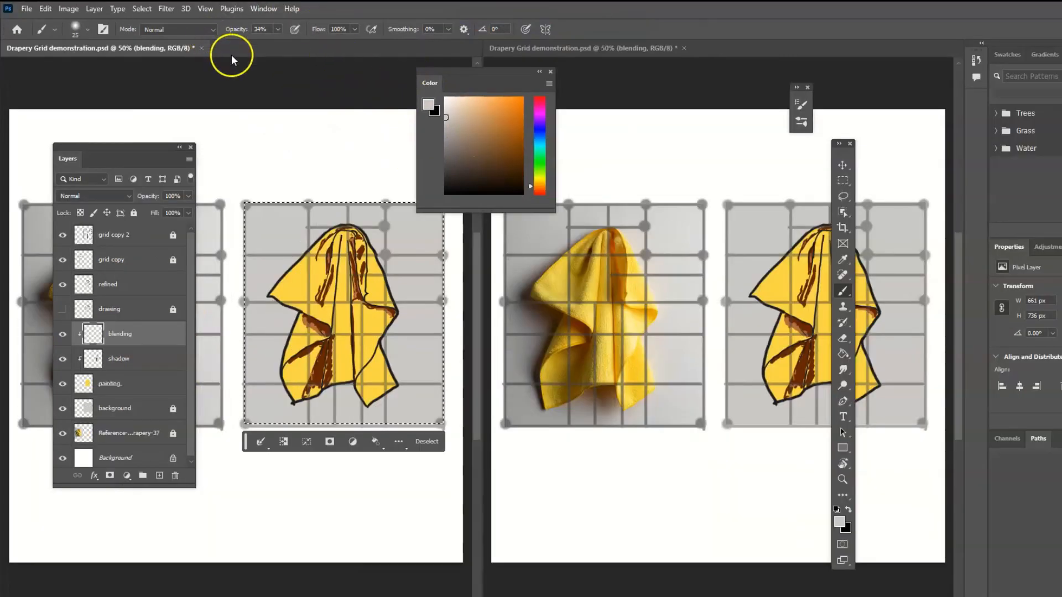
# - Remove the selection and frame the reference drapery photo in the first document window
pyautogui.moveTo(480, 53); pyautogui.dragTo(452, 56)
pyautogui.moveTo(282, 339)
pyautogui.mouseDown()
pyautogui.moveTo(312, 278)
pyautogui.moveTo(295, 292)
pyautogui.mouseUp()
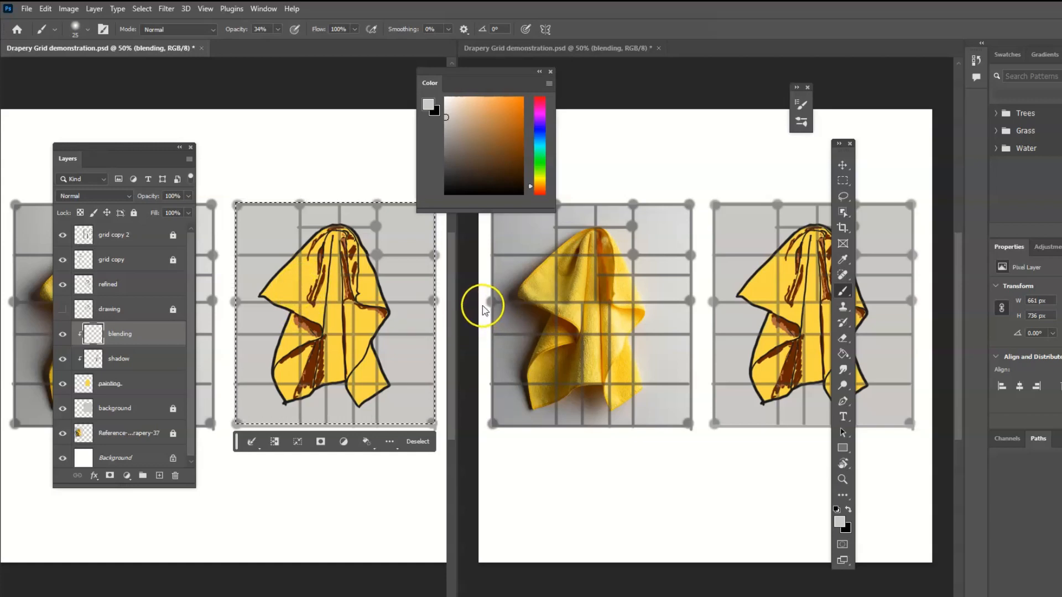
pyautogui.hotkey('ctrl', 'd')
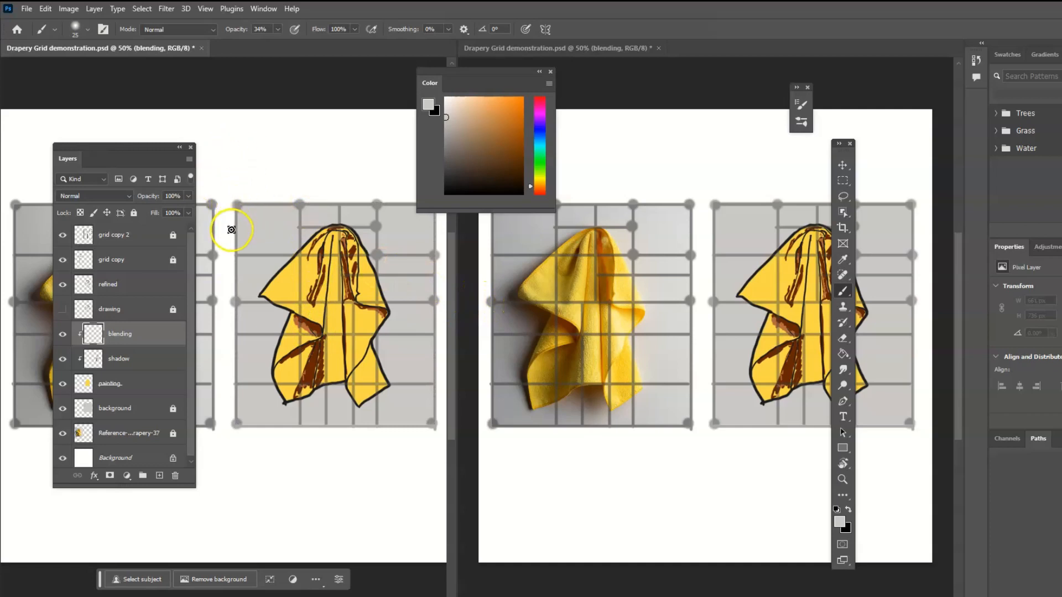
pyautogui.moveTo(275, 233); pyautogui.dragTo(415, 246)
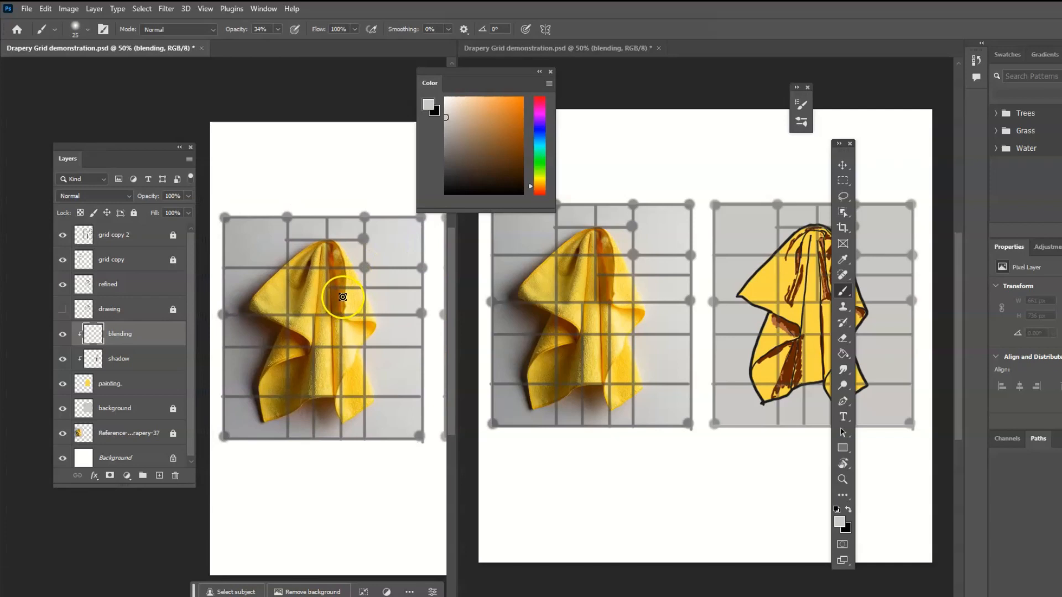
pyautogui.scroll(1, 343, 296)
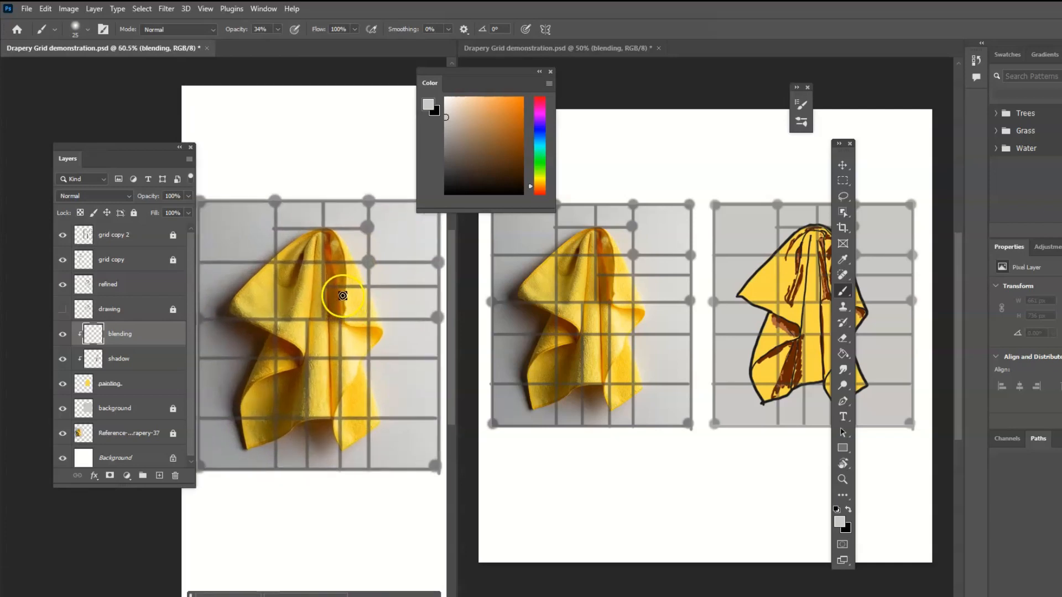
# - Frame the drapery painting at 66.6% in the second document window and move the Color panel clear of it
pyautogui.click(602, 362)
pyautogui.moveTo(663, 337); pyautogui.dragTo(690, 352)
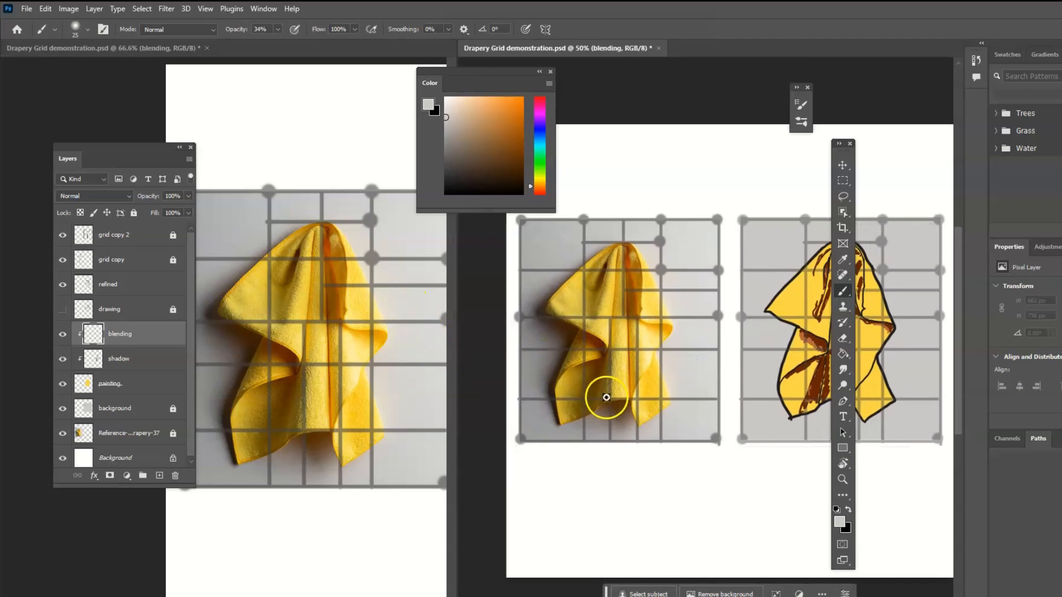
pyautogui.scroll(1, 630, 381)
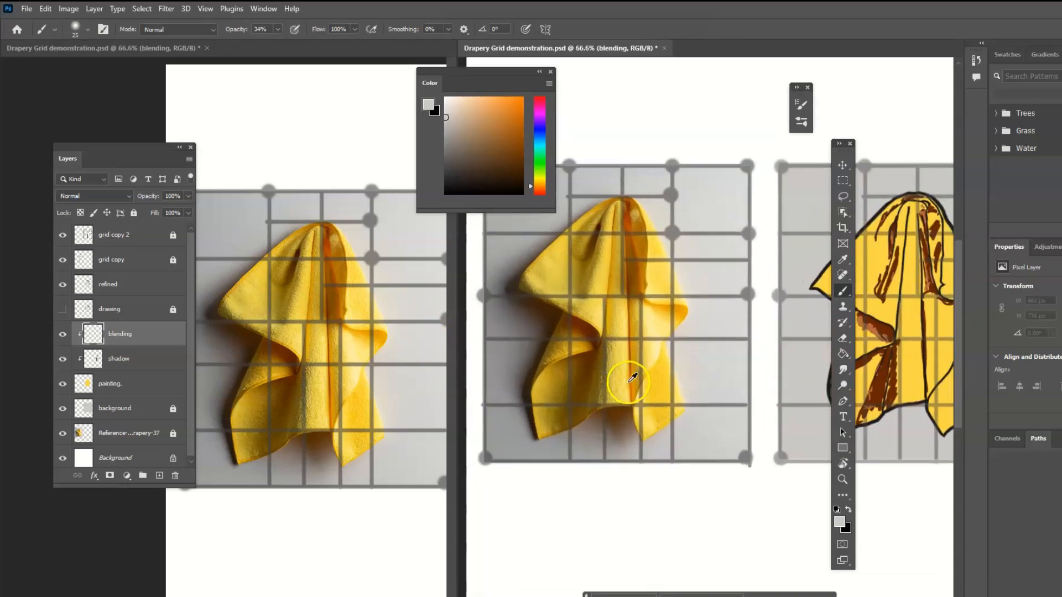
pyautogui.scroll(1, 630, 381)
pyautogui.scroll(-1, 629, 378)
pyautogui.moveTo(707, 363)
pyautogui.mouseDown()
pyautogui.moveTo(609, 387)
pyautogui.moveTo(595, 364)
pyautogui.moveTo(566, 360)
pyautogui.mouseUp()
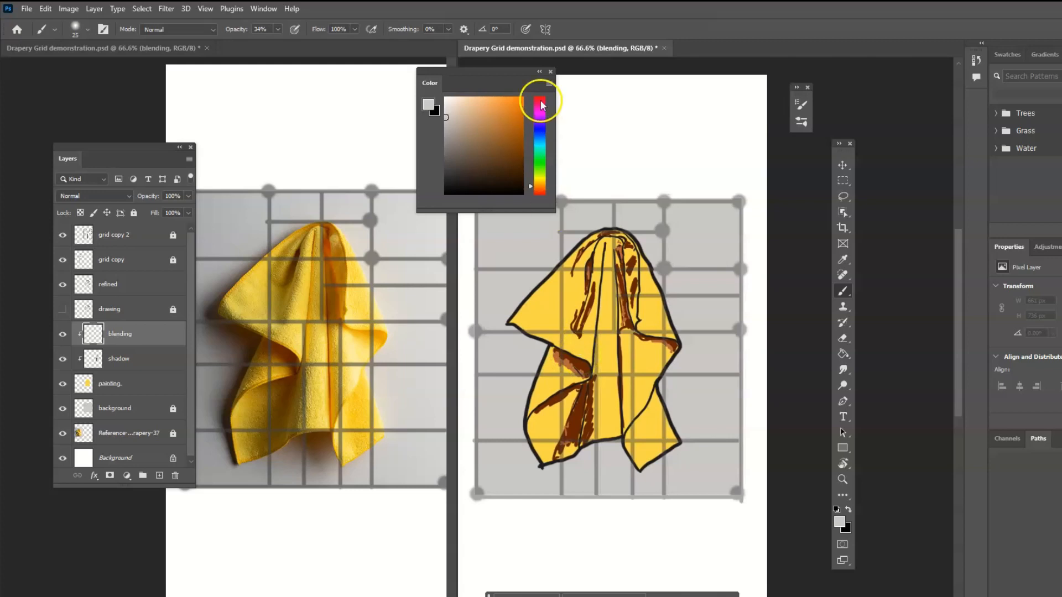
pyautogui.moveTo(503, 72); pyautogui.dragTo(739, 81)
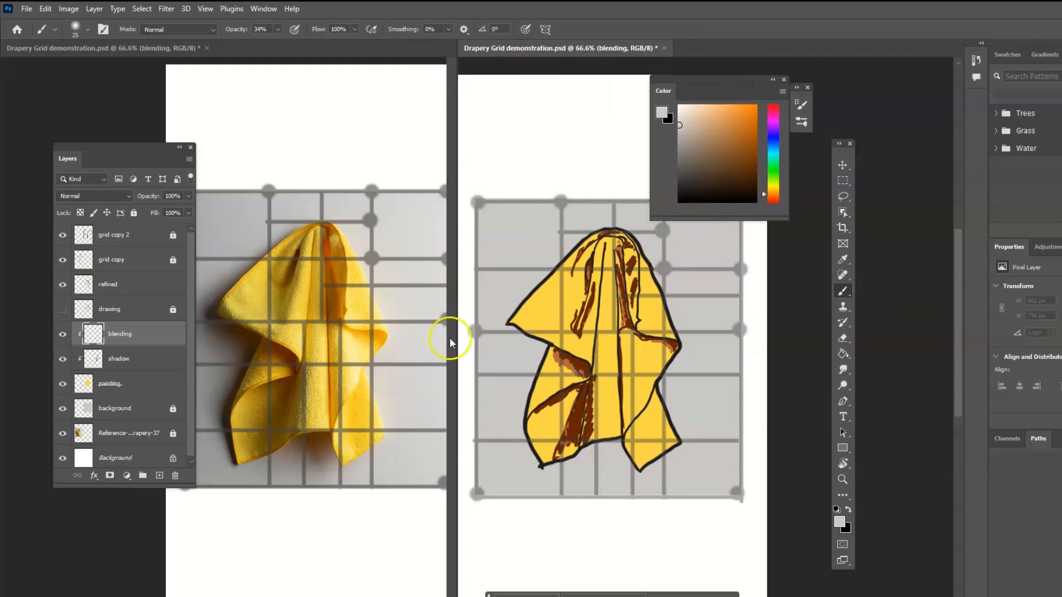
# - Sample an orange-brown from the painted shadow under the left fold and hide the grid copy 2 layer
pyautogui.keyDown('alt'); pyautogui.click(571, 363); pyautogui.keyUp('alt')
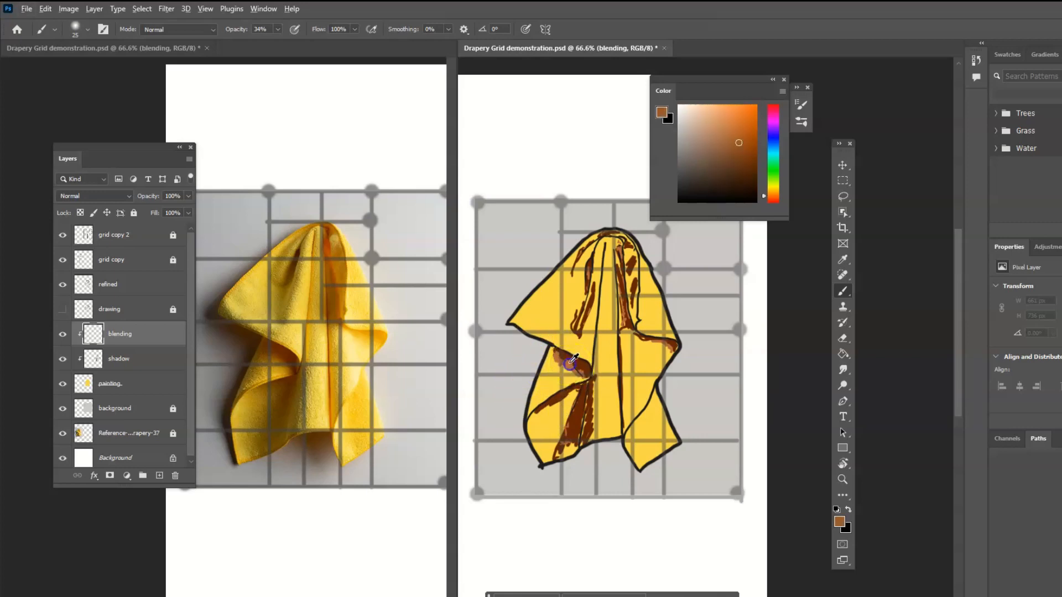
pyautogui.keyDown('alt'); pyautogui.click(577, 366); pyautogui.keyUp('alt')
pyautogui.click(579, 356)
pyautogui.click(479, 366)
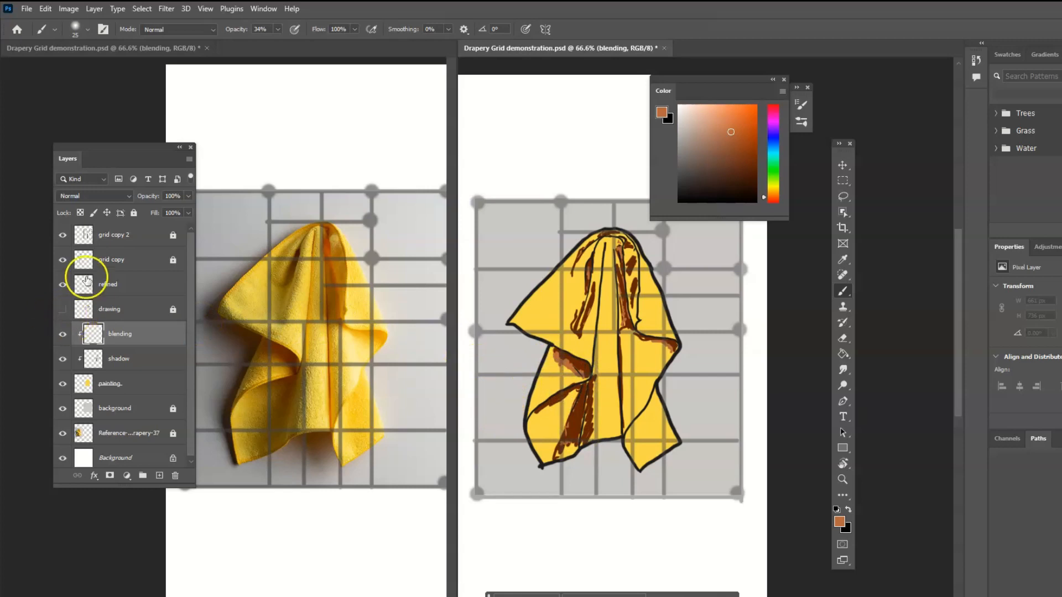
pyautogui.click(63, 235)
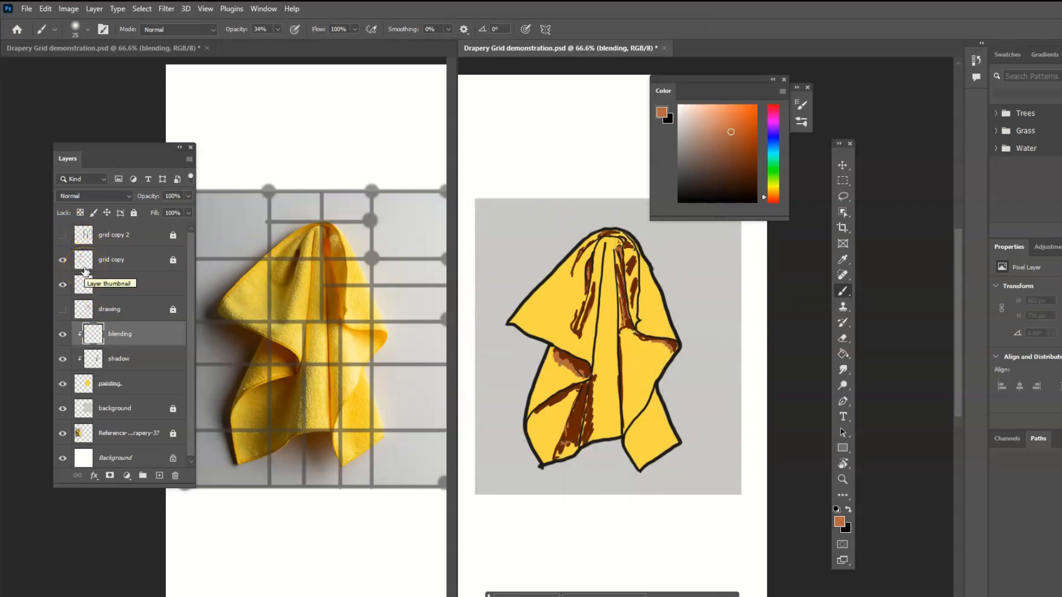
# - Sample brown from the drapery's peak and blend the shadow along its upper left edge on the blending layer
pyautogui.moveTo(588, 407)
pyautogui.mouseDown()
pyautogui.moveTo(569, 371)
pyautogui.moveTo(579, 384)
pyautogui.moveTo(588, 345)
pyautogui.mouseUp()
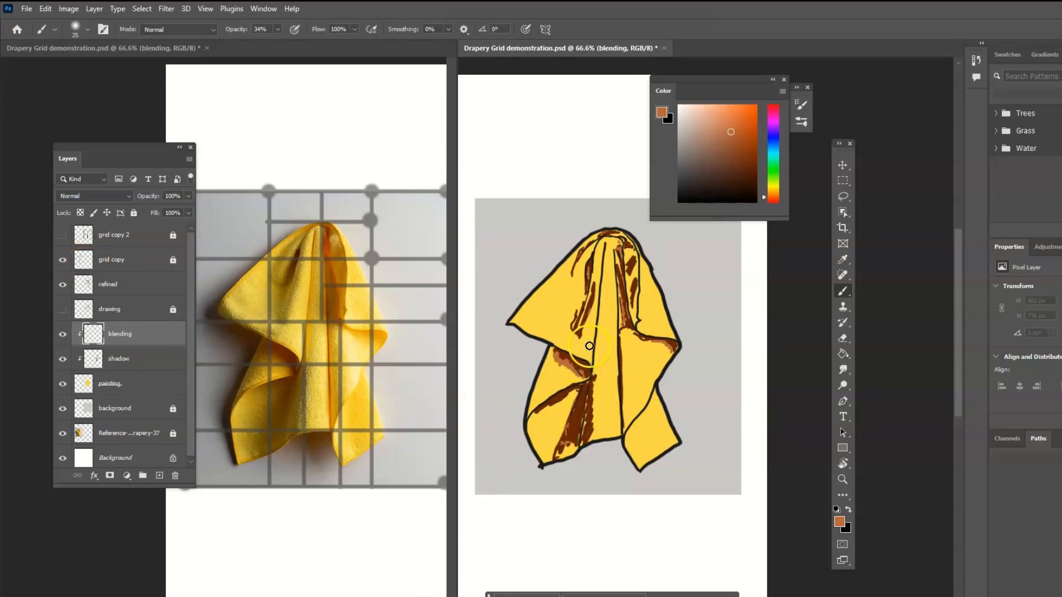
pyautogui.scroll(2, 589, 346)
pyautogui.scroll(-1, 599, 342)
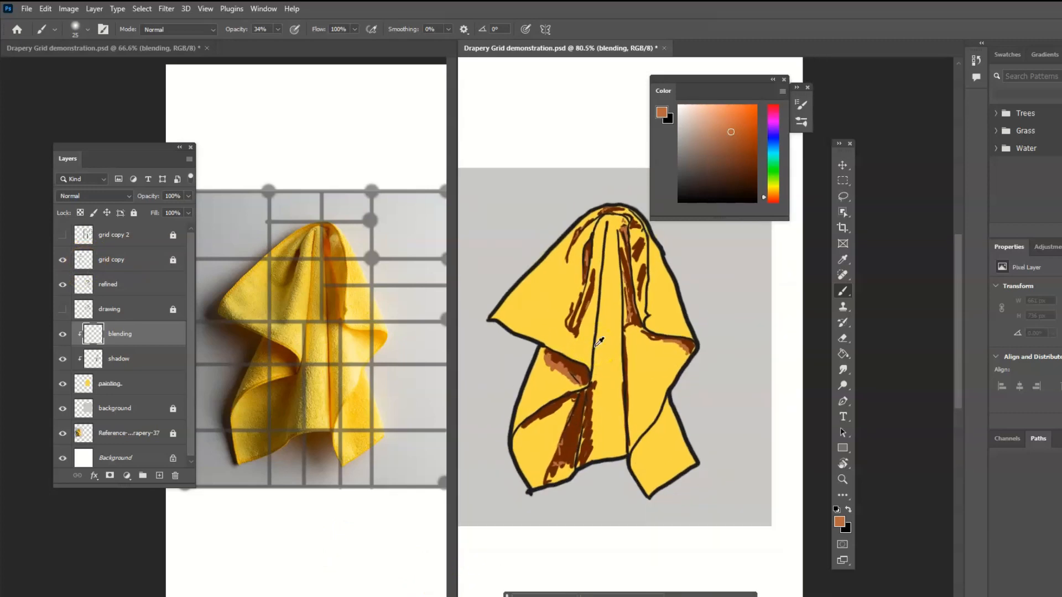
pyautogui.scroll(2, 385, 337)
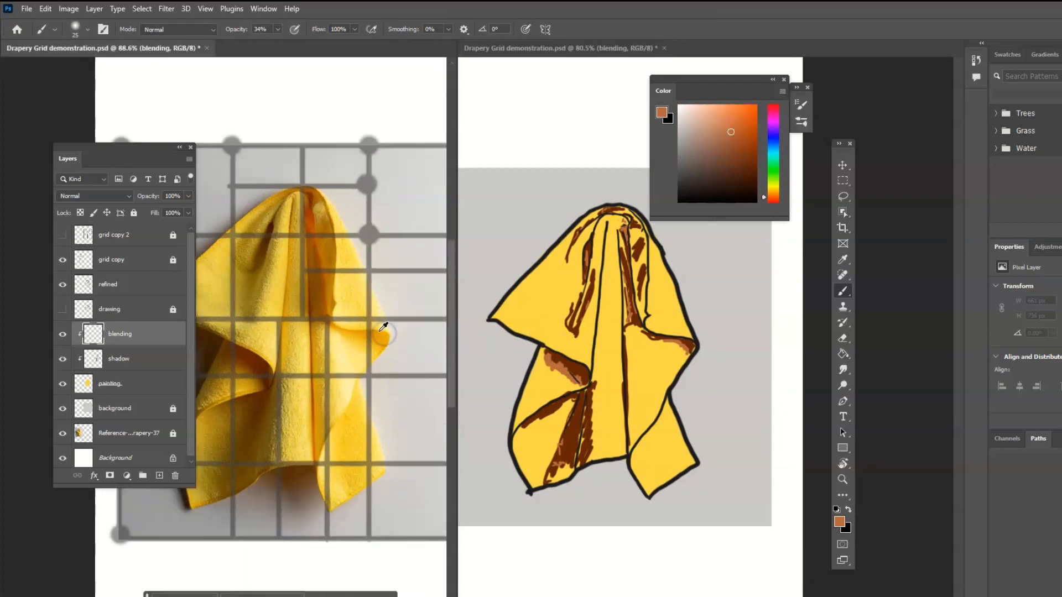
pyautogui.click(495, 329)
pyautogui.moveTo(520, 332)
pyautogui.mouseDown()
pyautogui.moveTo(516, 310)
pyautogui.moveTo(513, 327)
pyautogui.mouseUp()
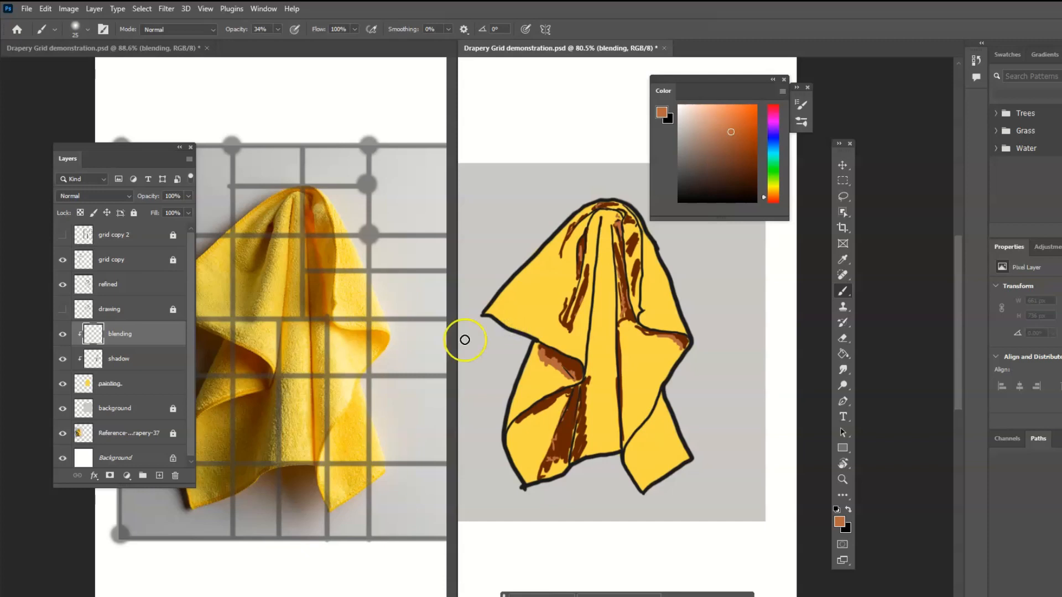
pyautogui.keyDown('alt'); pyautogui.click(607, 206); pyautogui.keyUp('alt')
pyautogui.moveTo(592, 208)
pyautogui.mouseDown()
pyautogui.moveTo(604, 204)
pyautogui.moveTo(589, 214)
pyautogui.mouseUp()
pyautogui.press('alt')
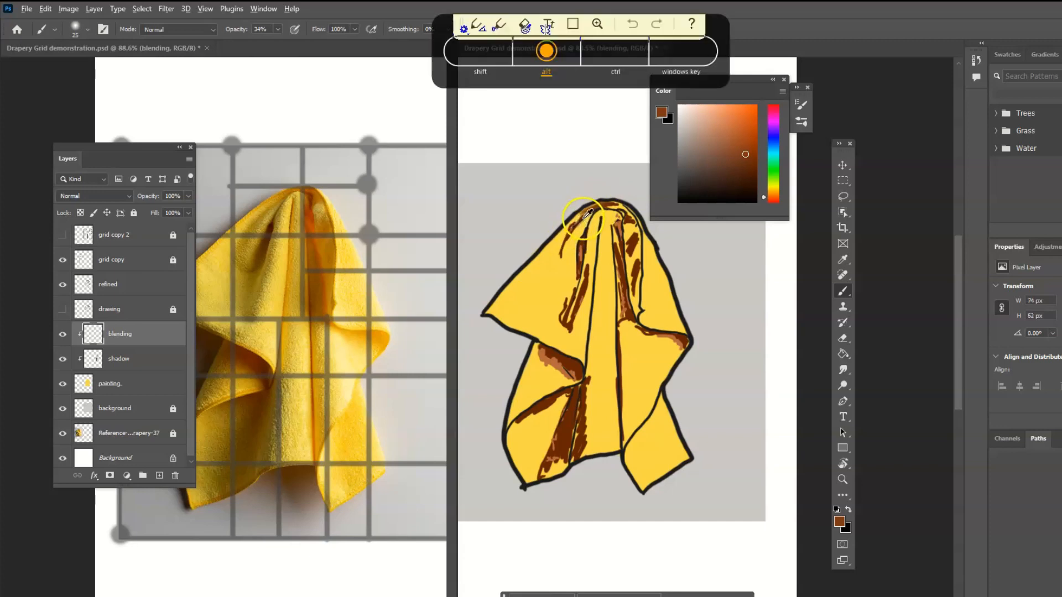
pyautogui.moveTo(581, 220)
pyautogui.mouseDown()
pyautogui.moveTo(575, 229)
pyautogui.moveTo(588, 214)
pyautogui.moveTo(577, 220)
pyautogui.moveTo(581, 249)
pyautogui.moveTo(588, 206)
pyautogui.moveTo(553, 268)
pyautogui.moveTo(569, 228)
pyautogui.mouseUp()
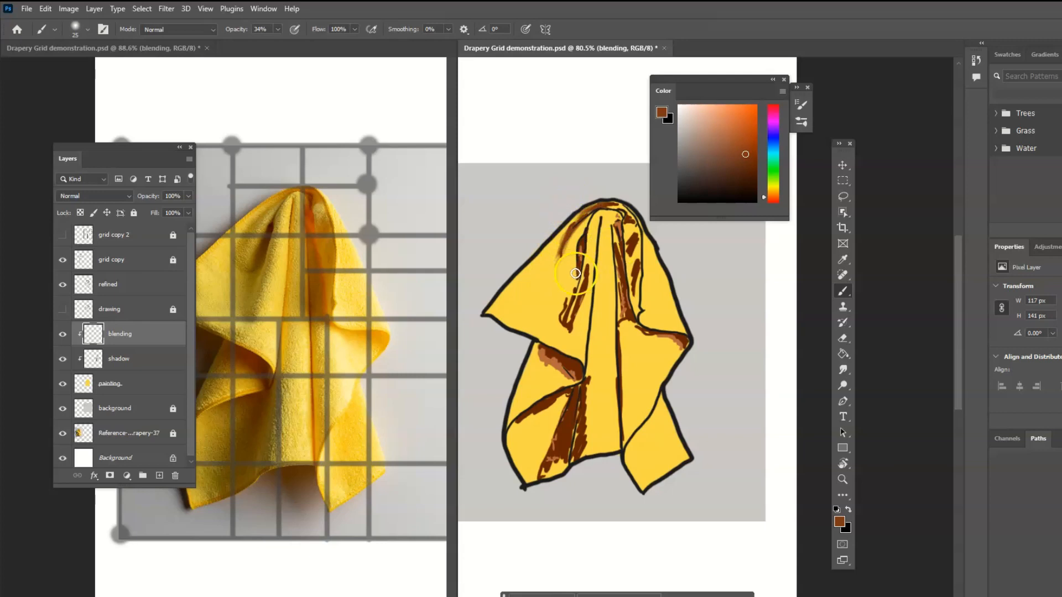
# - Set the brush hardness to about 20% and soften the upper left fold with sampled brown tones
pyautogui.rightClick(578, 251)
pyautogui.moveTo(653, 329); pyautogui.dragTo(657, 331)
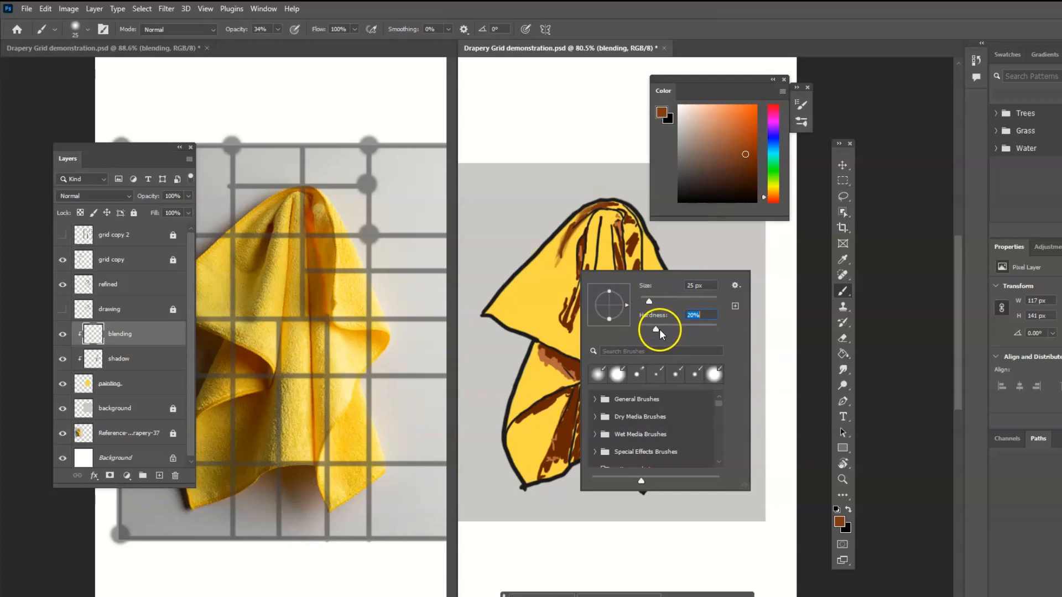
pyautogui.moveTo(659, 329); pyautogui.dragTo(658, 327)
pyautogui.moveTo(571, 234)
pyautogui.mouseDown()
pyautogui.moveTo(557, 256)
pyautogui.moveTo(560, 242)
pyautogui.moveTo(581, 251)
pyautogui.moveTo(562, 237)
pyautogui.moveTo(557, 272)
pyautogui.moveTo(581, 249)
pyautogui.moveTo(625, 244)
pyautogui.moveTo(622, 266)
pyautogui.moveTo(575, 245)
pyautogui.moveTo(580, 274)
pyautogui.moveTo(574, 238)
pyautogui.moveTo(577, 267)
pyautogui.moveTo(559, 275)
pyautogui.mouseUp()
pyautogui.keyDown('alt'); pyautogui.click(583, 253); pyautogui.keyUp('alt')
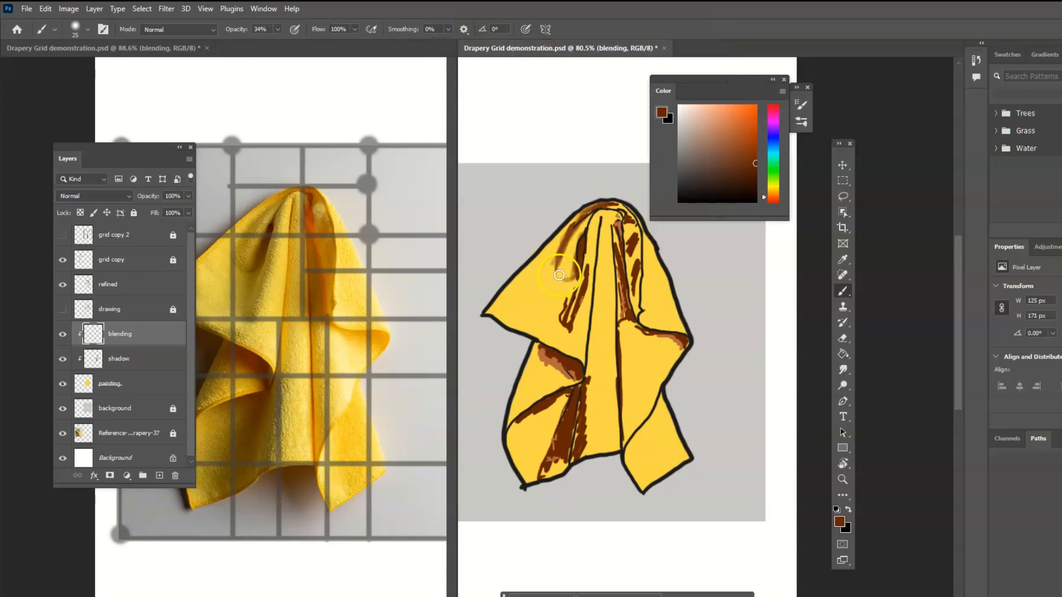
pyautogui.press('alt')
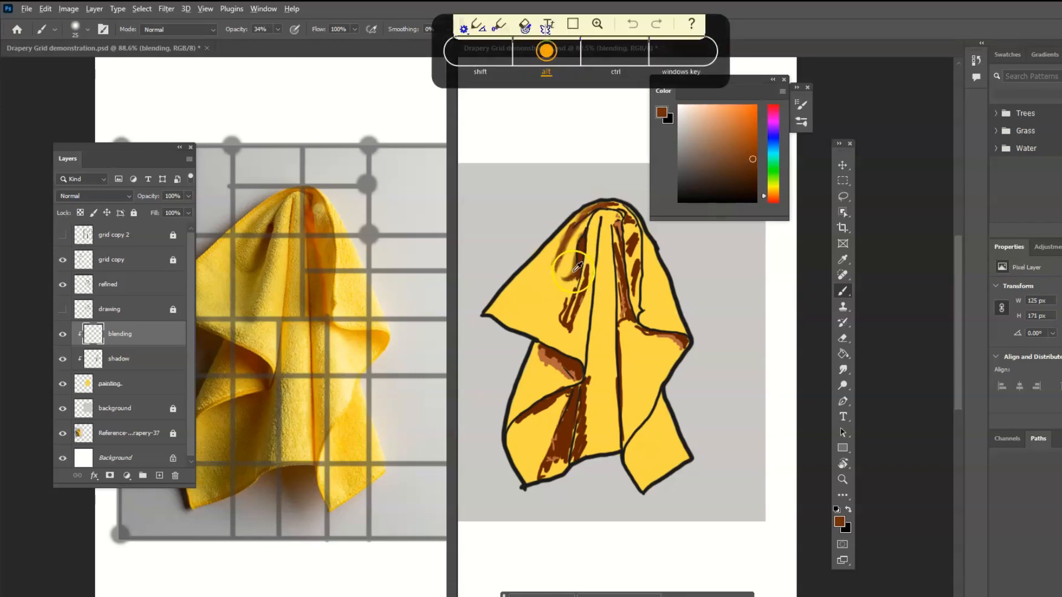
pyautogui.keyDown('alt'); pyautogui.click(578, 268); pyautogui.keyUp('alt')
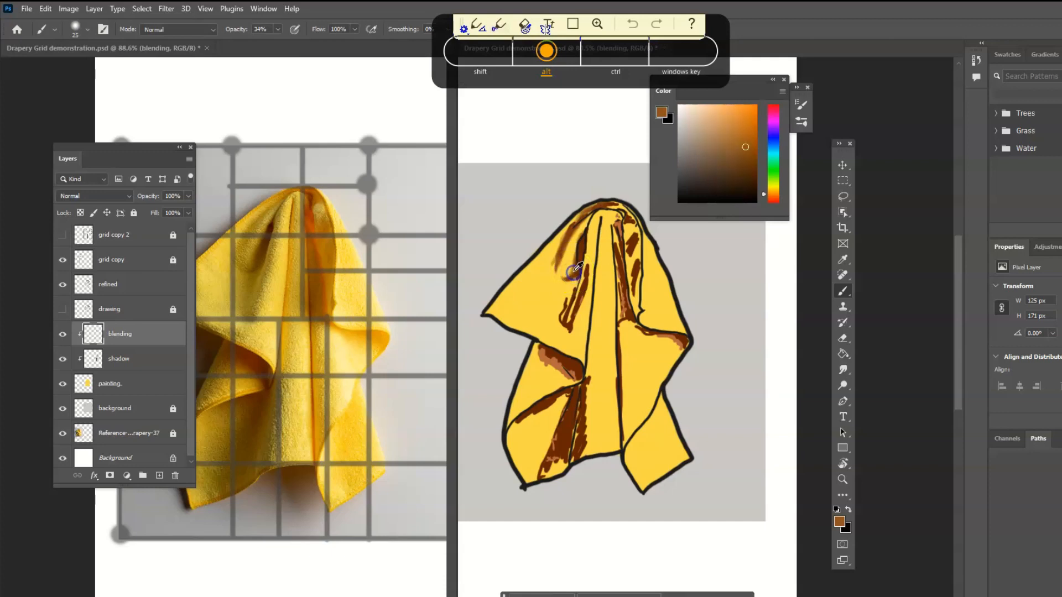
pyautogui.moveTo(561, 278)
pyautogui.mouseDown()
pyautogui.moveTo(560, 257)
pyautogui.moveTo(559, 253)
pyautogui.mouseUp()
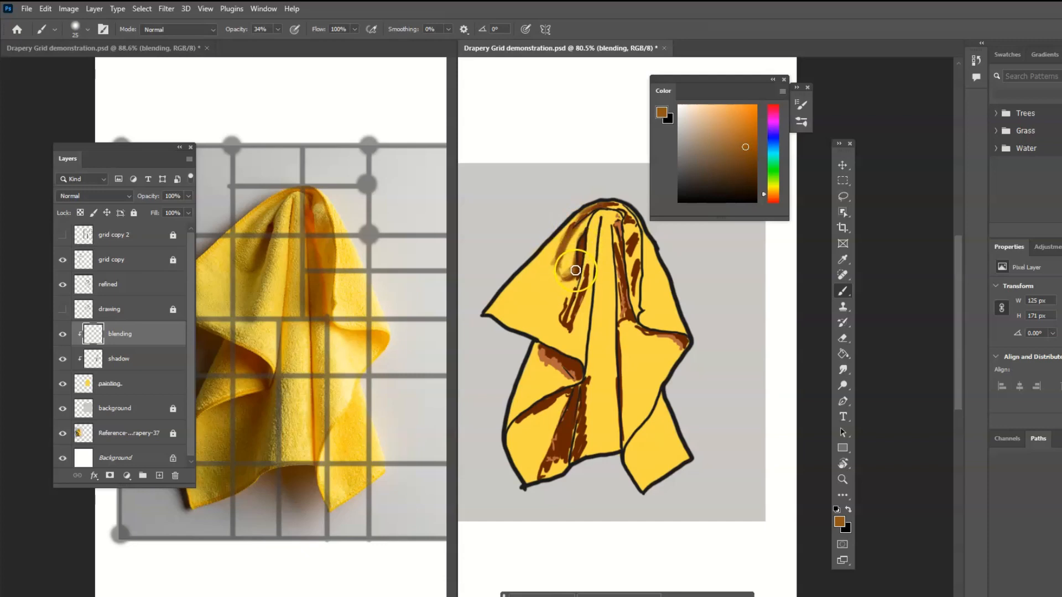
# - Blend the long shadow strokes left of the central fold using sampled brown and ochre tones
pyautogui.keyDown('alt'); pyautogui.click(586, 246); pyautogui.keyUp('alt')
pyautogui.moveTo(589, 241); pyautogui.dragTo(571, 320)
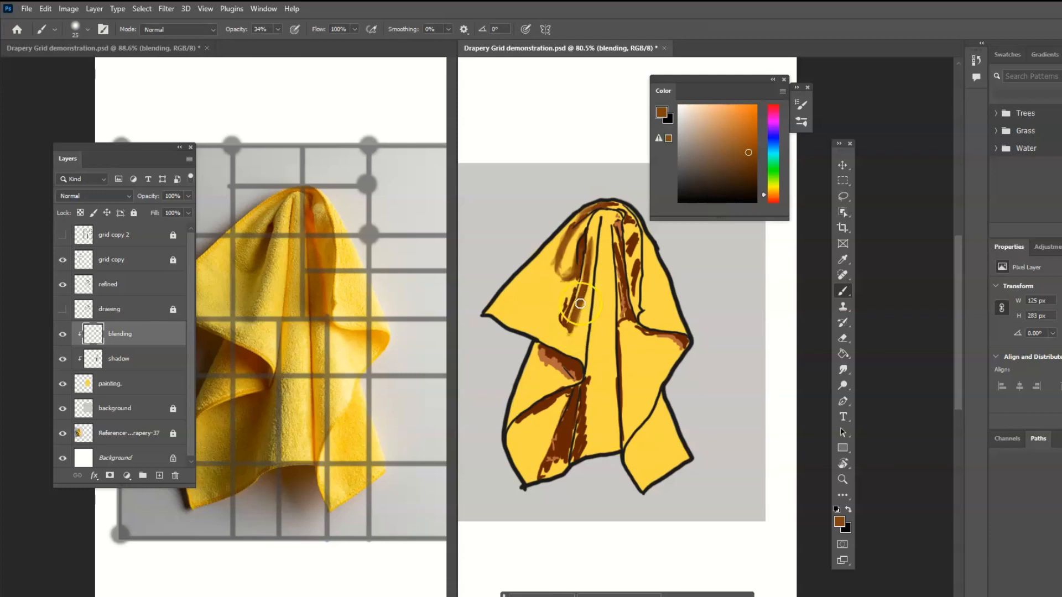
pyautogui.moveTo(592, 253)
pyautogui.mouseDown()
pyautogui.moveTo(586, 241)
pyautogui.moveTo(565, 282)
pyautogui.moveTo(562, 256)
pyautogui.mouseUp()
pyautogui.keyDown('alt'); pyautogui.click(589, 237); pyautogui.keyUp('alt')
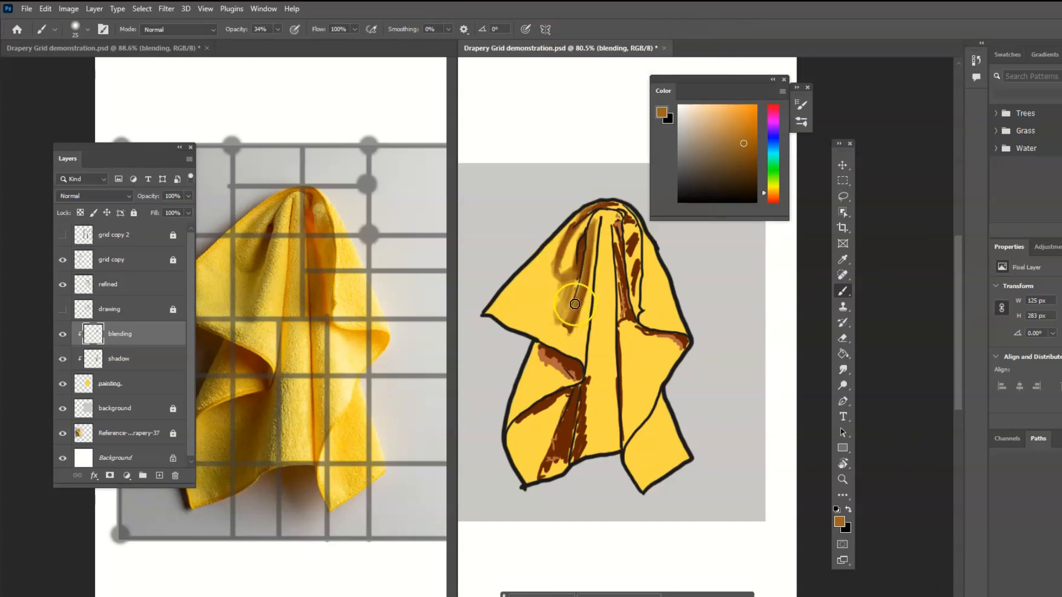
pyautogui.press('alt')
pyautogui.keyDown('alt'); pyautogui.click(567, 328); pyautogui.keyUp('alt')
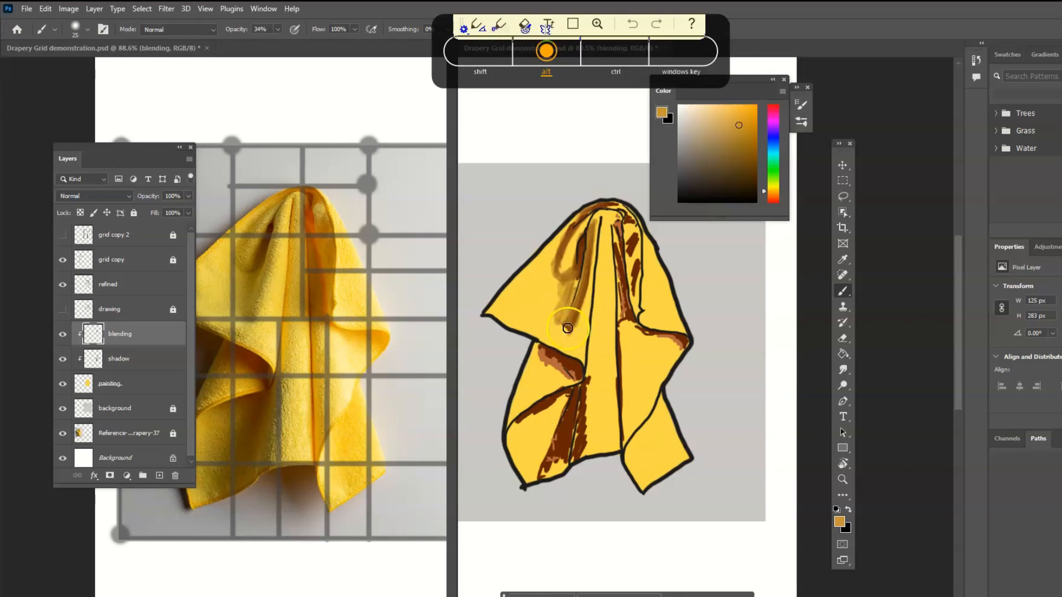
pyautogui.keyDown('alt'); pyautogui.click(570, 250); pyautogui.keyUp('alt')
pyautogui.moveTo(575, 272)
pyautogui.mouseDown()
pyautogui.moveTo(623, 267)
pyautogui.moveTo(611, 245)
pyautogui.moveTo(596, 316)
pyautogui.moveTo(609, 250)
pyautogui.moveTo(618, 334)
pyautogui.moveTo(622, 309)
pyautogui.mouseUp()
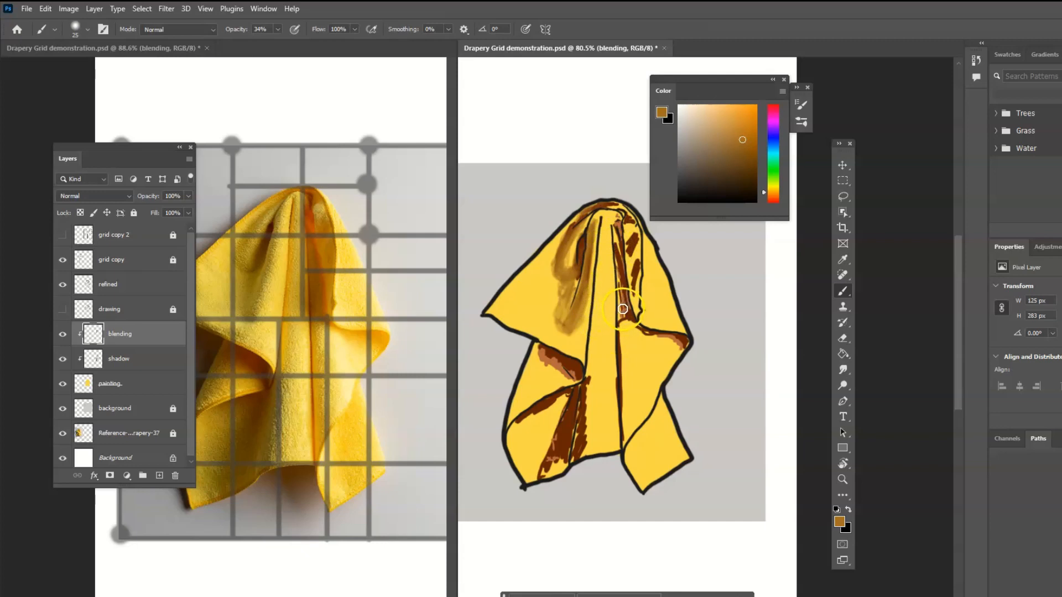
pyautogui.moveTo(577, 253)
pyautogui.mouseDown()
pyautogui.moveTo(590, 297)
pyautogui.moveTo(576, 338)
pyautogui.moveTo(580, 279)
pyautogui.moveTo(559, 321)
pyautogui.mouseUp()
# - Blend the shadow directly under the left fold using browns sampled around it
pyautogui.keyDown('alt'); pyautogui.click(562, 363); pyautogui.keyUp('alt')
pyautogui.moveTo(568, 376)
pyautogui.mouseDown()
pyautogui.moveTo(541, 342)
pyautogui.moveTo(567, 364)
pyautogui.moveTo(533, 370)
pyautogui.moveTo(569, 368)
pyautogui.moveTo(545, 372)
pyautogui.moveTo(570, 381)
pyautogui.moveTo(565, 369)
pyautogui.moveTo(580, 384)
pyautogui.moveTo(530, 352)
pyautogui.mouseUp()
pyautogui.keyDown('alt'); pyautogui.click(529, 352); pyautogui.keyUp('alt')
pyautogui.keyDown('alt'); pyautogui.click(571, 371); pyautogui.keyUp('alt')
pyautogui.keyDown('alt'); pyautogui.click(553, 376); pyautogui.keyUp('alt')
pyautogui.keyDown('alt'); pyautogui.click(569, 380); pyautogui.keyUp('alt')
pyautogui.keyDown('alt'); pyautogui.click(574, 391); pyautogui.keyUp('alt')
# - Blend the lower left flap and the left corner of the drapery with colours sampled from the painting
pyautogui.moveTo(567, 398)
pyautogui.mouseDown()
pyautogui.moveTo(542, 422)
pyautogui.moveTo(515, 425)
pyautogui.moveTo(562, 404)
pyautogui.moveTo(544, 449)
pyautogui.moveTo(562, 409)
pyautogui.moveTo(538, 427)
pyautogui.moveTo(575, 395)
pyautogui.moveTo(550, 466)
pyautogui.moveTo(529, 444)
pyautogui.moveTo(544, 417)
pyautogui.moveTo(539, 370)
pyautogui.mouseUp()
pyautogui.keyDown('alt'); pyautogui.click(536, 420); pyautogui.keyUp('alt')
pyautogui.keyDown('alt'); pyautogui.click(563, 421); pyautogui.keyUp('alt')
pyautogui.keyDown('alt'); pyautogui.click(552, 456); pyautogui.keyUp('alt')
pyautogui.keyDown('alt'); pyautogui.click(535, 434); pyautogui.keyUp('alt')
pyautogui.keyDown('alt'); pyautogui.click(528, 371); pyautogui.keyUp('alt')
pyautogui.moveTo(540, 374)
pyautogui.mouseDown()
pyautogui.moveTo(547, 353)
pyautogui.moveTo(501, 316)
pyautogui.mouseUp()
pyautogui.keyDown('alt'); pyautogui.click(541, 351); pyautogui.keyUp('alt')
pyautogui.keyDown('alt'); pyautogui.click(557, 341); pyautogui.keyUp('alt')
# - Blend the shadows along the central and upper right folds with sampled brown
pyautogui.keyDown('alt'); pyautogui.click(586, 379); pyautogui.keyUp('alt')
pyautogui.moveTo(586, 380); pyautogui.dragTo(588, 243)
pyautogui.moveTo(600, 315); pyautogui.dragTo(614, 201)
pyautogui.moveTo(619, 249); pyautogui.dragTo(630, 200)
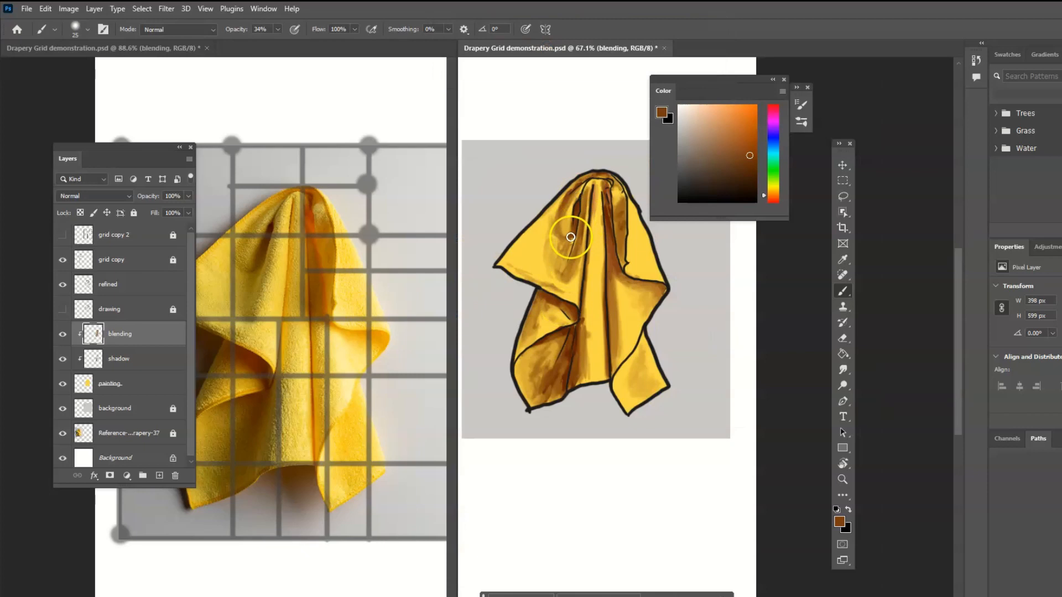
# - Sample darker browns from the lower left folds and deepen the drapery's crease shadows
pyautogui.keyDown('alt'); pyautogui.click(581, 312); pyautogui.keyUp('alt')
pyautogui.keyDown('alt'); pyautogui.click(572, 370); pyautogui.keyUp('alt')
pyautogui.keyDown('alt'); pyautogui.click(562, 338); pyautogui.keyUp('alt')
pyautogui.scroll(4, 562, 341)
pyautogui.moveTo(620, 291); pyautogui.dragTo(630, 380)
pyautogui.scroll(-3, 630, 380)
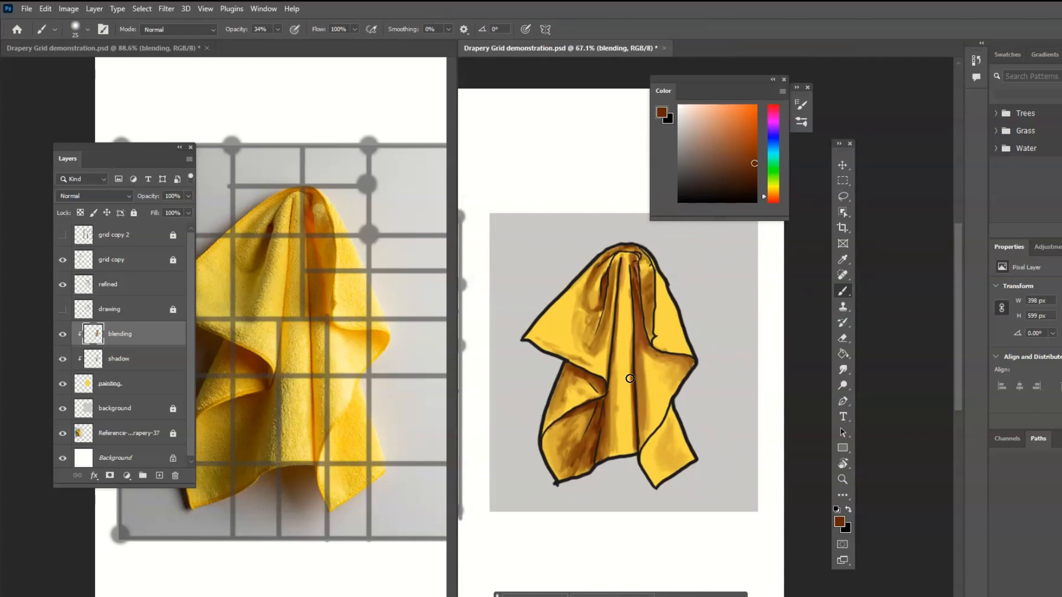
pyautogui.moveTo(618, 368)
pyautogui.mouseDown()
pyautogui.moveTo(573, 345)
pyautogui.moveTo(528, 355)
pyautogui.moveTo(568, 349)
pyautogui.mouseUp()
# - Unlock the background layer, move the Layers panel beside the painting and lock the layer's transparent pixels
pyautogui.click(133, 408)
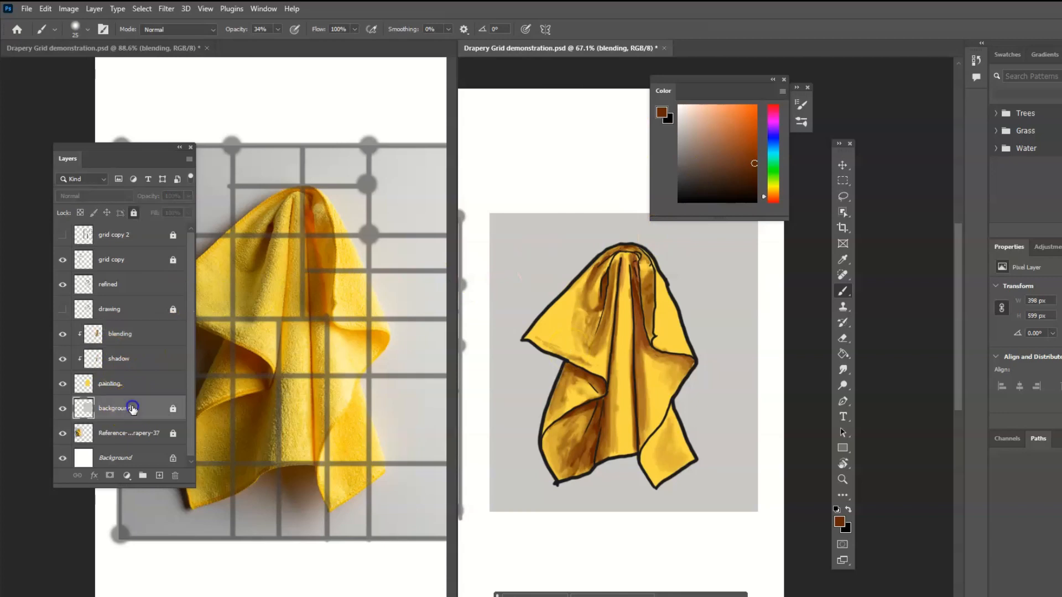
pyautogui.click(173, 409)
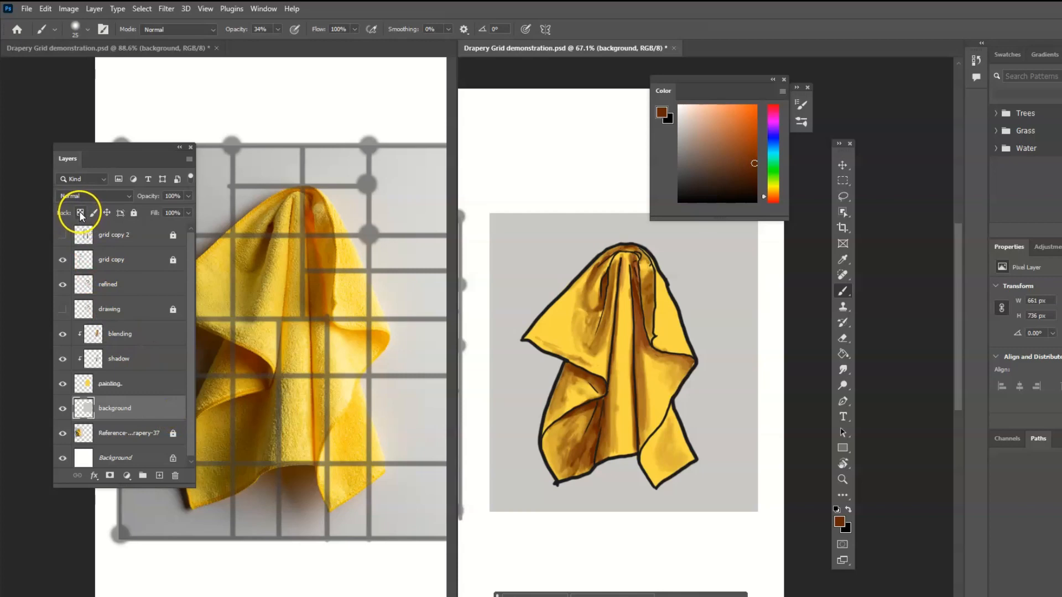
pyautogui.moveTo(118, 147); pyautogui.dragTo(493, 161)
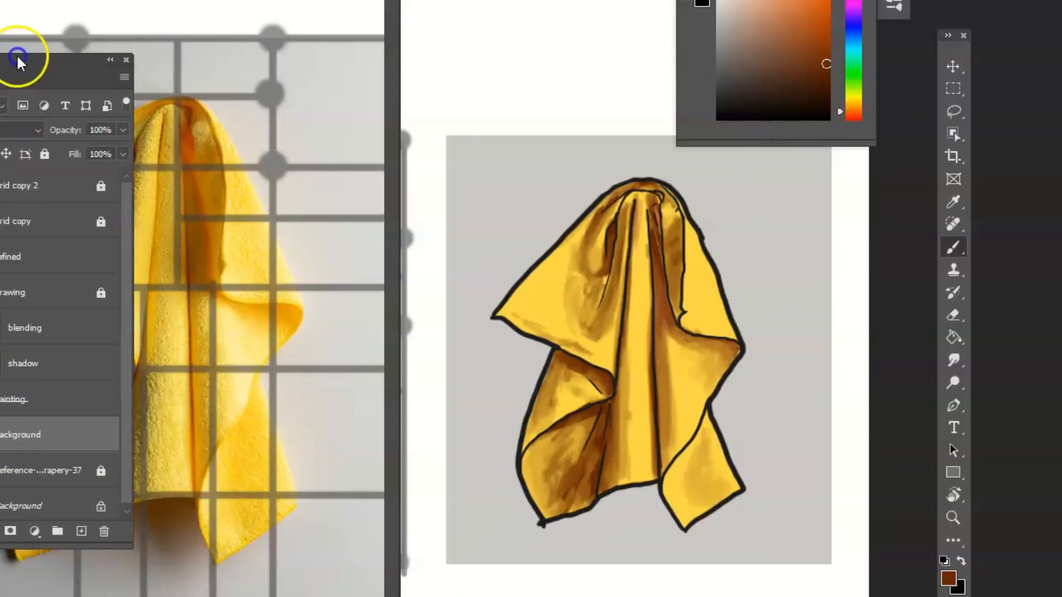
pyautogui.moveTo(454, 58); pyautogui.dragTo(452, 52)
pyautogui.click(379, 147)
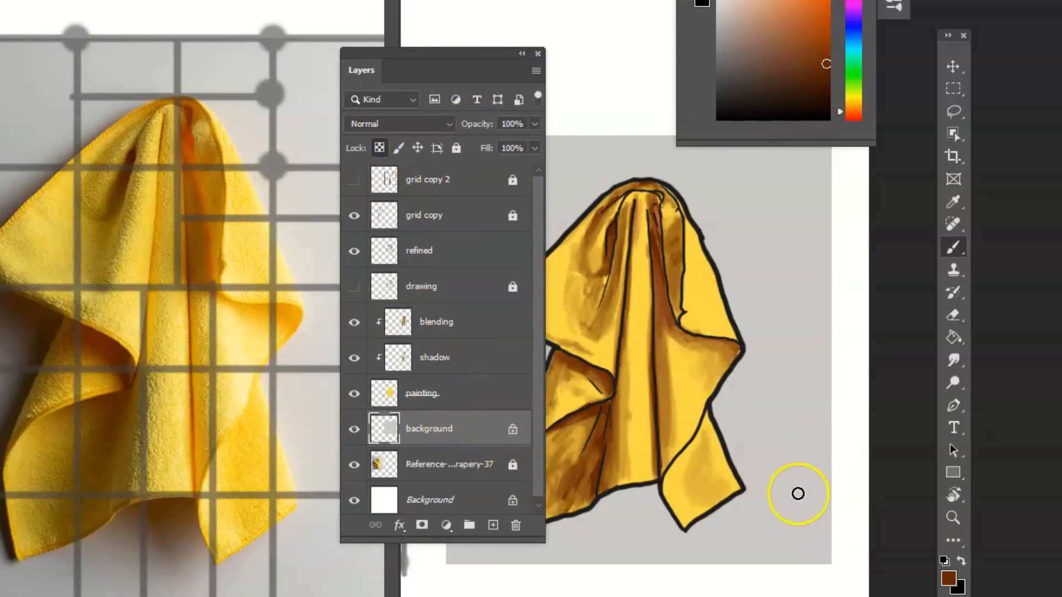
# - Paint a brown test stroke across the lower right of the gray background and undo it
pyautogui.moveTo(746, 545)
pyautogui.mouseDown()
pyautogui.moveTo(806, 474)
pyautogui.moveTo(740, 564)
pyautogui.moveTo(769, 581)
pyautogui.moveTo(811, 540)
pyautogui.moveTo(846, 396)
pyautogui.moveTo(748, 574)
pyautogui.moveTo(767, 505)
pyautogui.mouseUp()
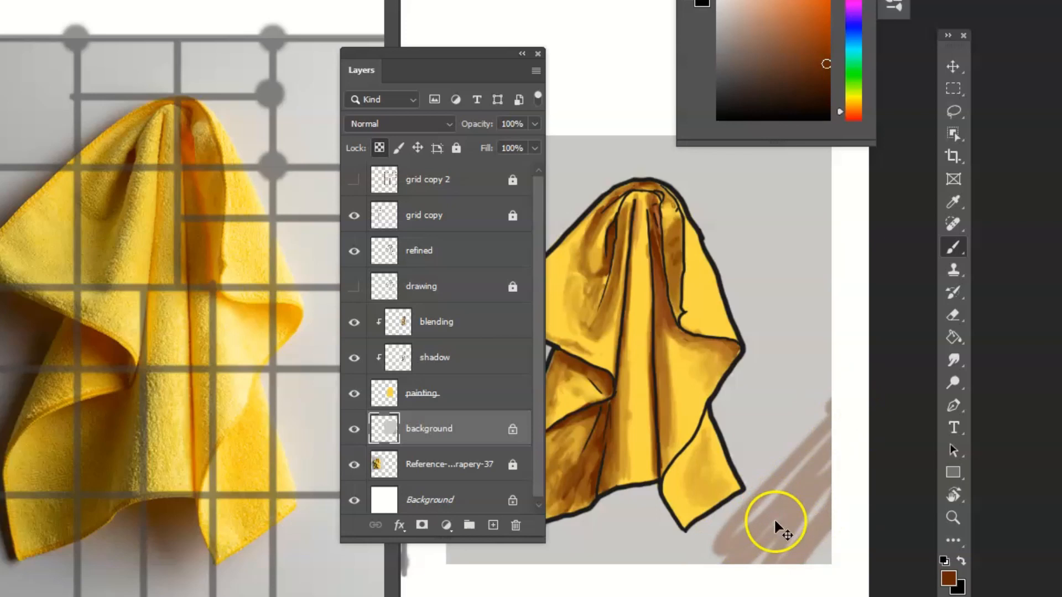
pyautogui.hotkey('ctrl', 'z')
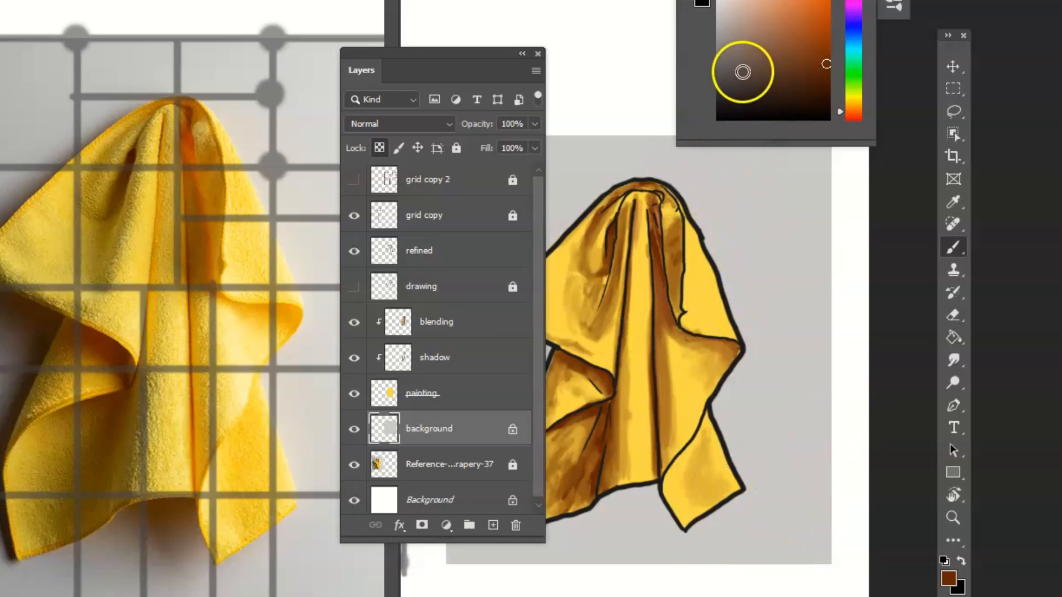
# - Choose a dark grayish brown as the foreground colour
pyautogui.moveTo(731, 64); pyautogui.dragTo(722, 82)
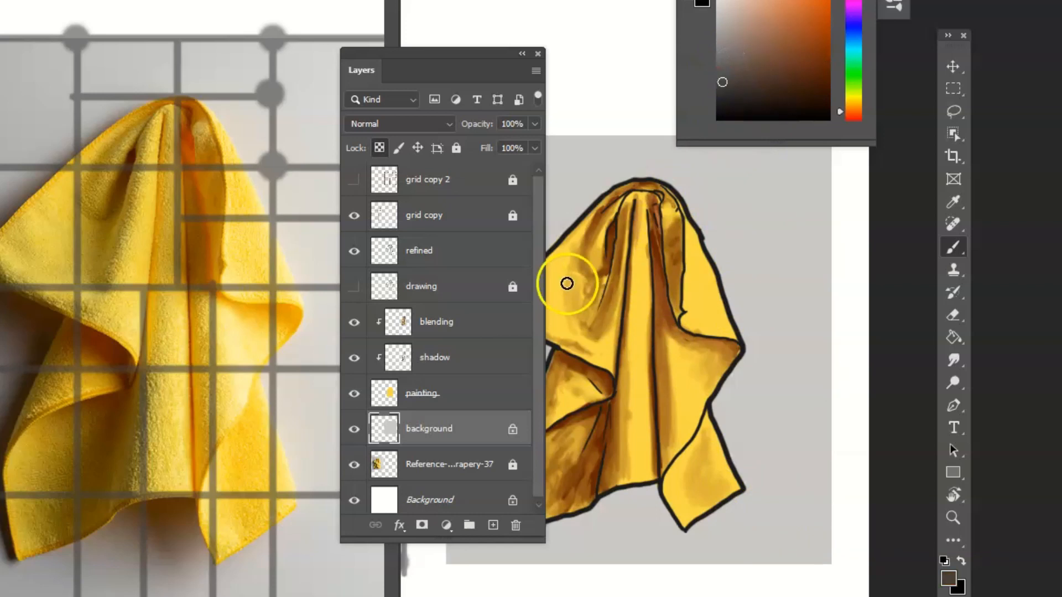
# - Move the Layers panel off the painting and brush a soft dark shadow onto the background along the drapery's upper left edge
pyautogui.moveTo(498, 56); pyautogui.dragTo(335, 56)
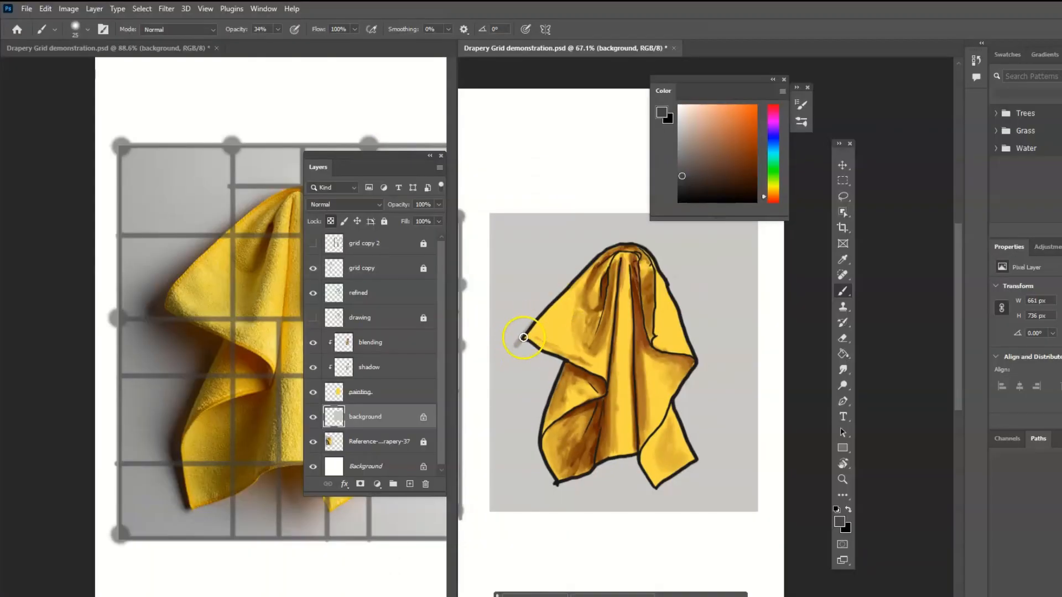
pyautogui.moveTo(483, 326); pyautogui.dragTo(569, 224)
pyautogui.moveTo(536, 324)
pyautogui.mouseDown()
pyautogui.moveTo(575, 283)
pyautogui.moveTo(518, 342)
pyautogui.moveTo(598, 259)
pyautogui.moveTo(517, 339)
pyautogui.moveTo(586, 264)
pyautogui.mouseUp()
pyautogui.press('shift')
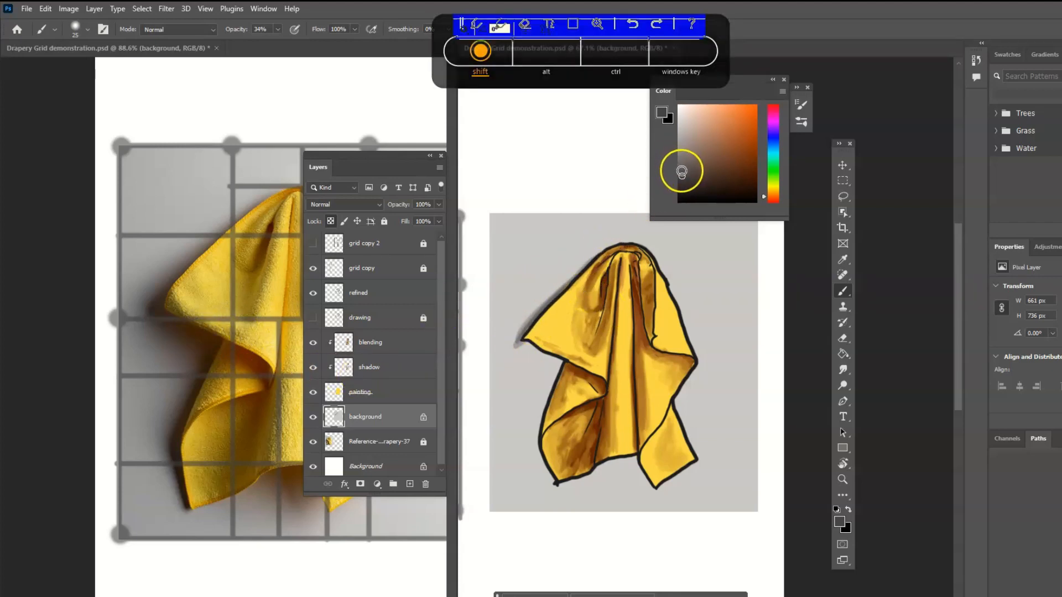
# - Shade the background beneath the drapery's left corner and down its lower left side, and build up the upper left edge shadow
pyautogui.moveTo(525, 332)
pyautogui.mouseDown()
pyautogui.moveTo(516, 343)
pyautogui.moveTo(557, 361)
pyautogui.mouseUp()
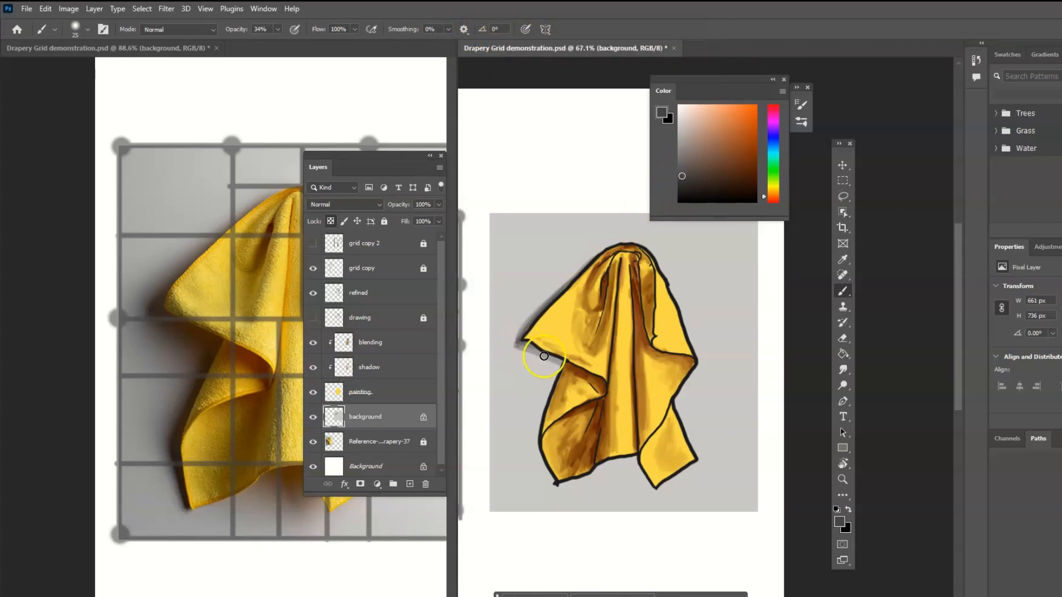
pyautogui.moveTo(563, 357)
pyautogui.mouseDown()
pyautogui.moveTo(534, 442)
pyautogui.moveTo(544, 459)
pyautogui.moveTo(534, 438)
pyautogui.moveTo(554, 486)
pyautogui.moveTo(533, 440)
pyautogui.mouseUp()
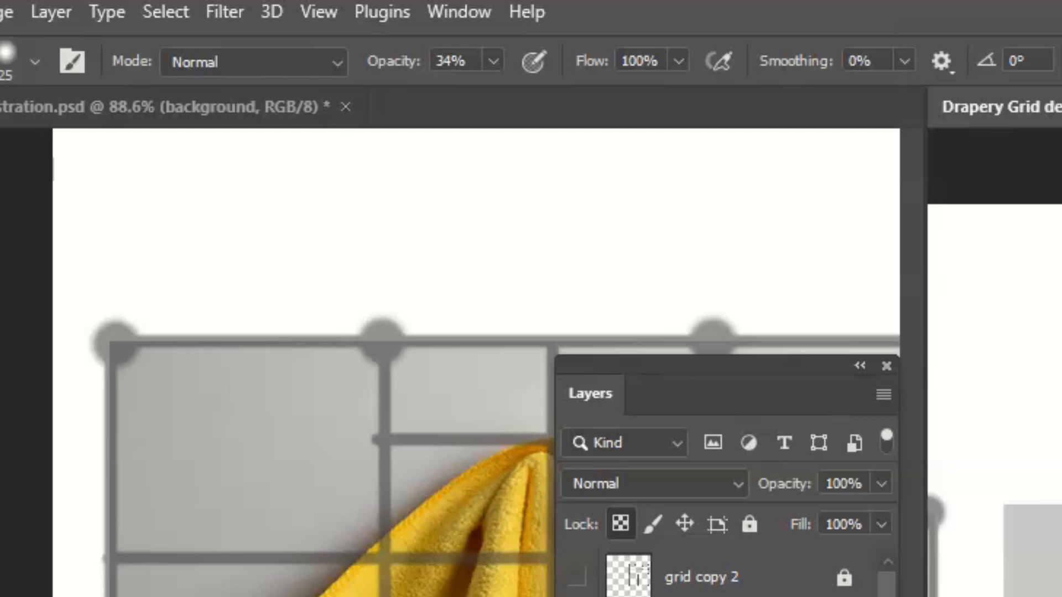
pyautogui.moveTo(547, 354)
pyautogui.mouseDown()
pyautogui.moveTo(522, 340)
pyautogui.moveTo(619, 244)
pyautogui.mouseUp()
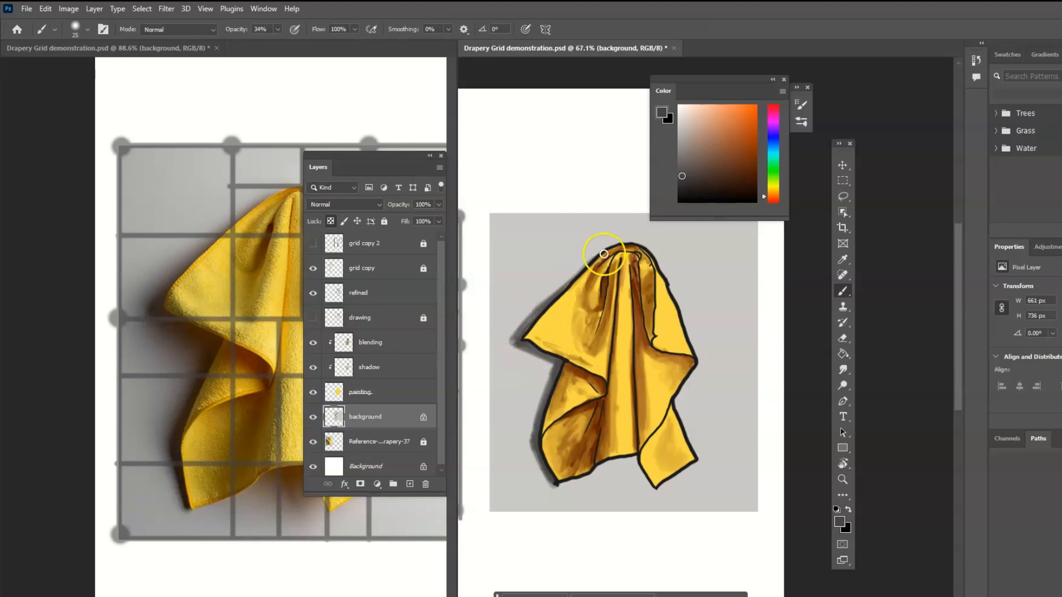
# - Uncover the reference drapery, paint a shadow on the background below the central hem and sample a gray from it
pyautogui.moveTo(395, 159); pyautogui.dragTo(161, 158)
pyautogui.moveTo(338, 373); pyautogui.dragTo(381, 332)
pyautogui.moveTo(604, 468)
pyautogui.mouseDown()
pyautogui.moveTo(630, 473)
pyautogui.moveTo(625, 458)
pyautogui.moveTo(638, 480)
pyautogui.moveTo(628, 486)
pyautogui.moveTo(638, 469)
pyautogui.mouseUp()
pyautogui.keyDown('alt'); pyautogui.click(637, 483); pyautogui.keyUp('alt')
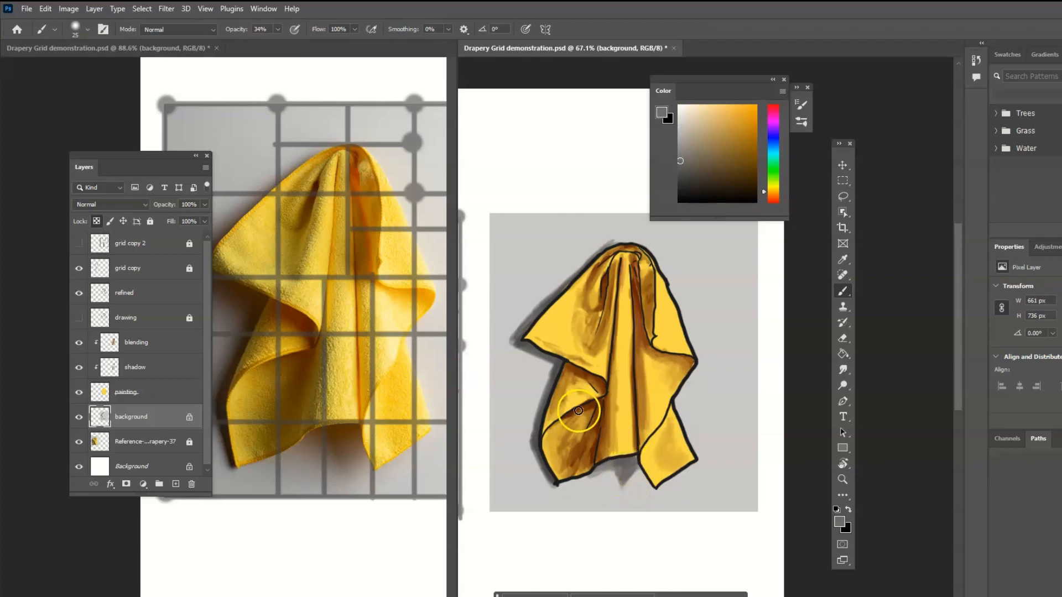
# - Open the brush settings and presets for the Brush tool
pyautogui.rightClick(598, 352)
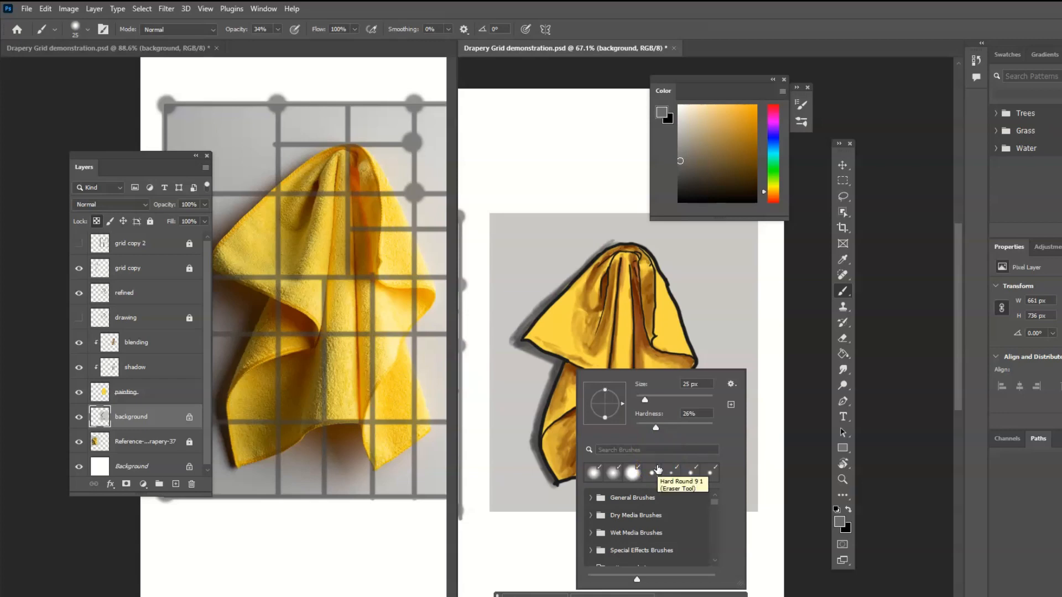
pyautogui.click(656, 470)
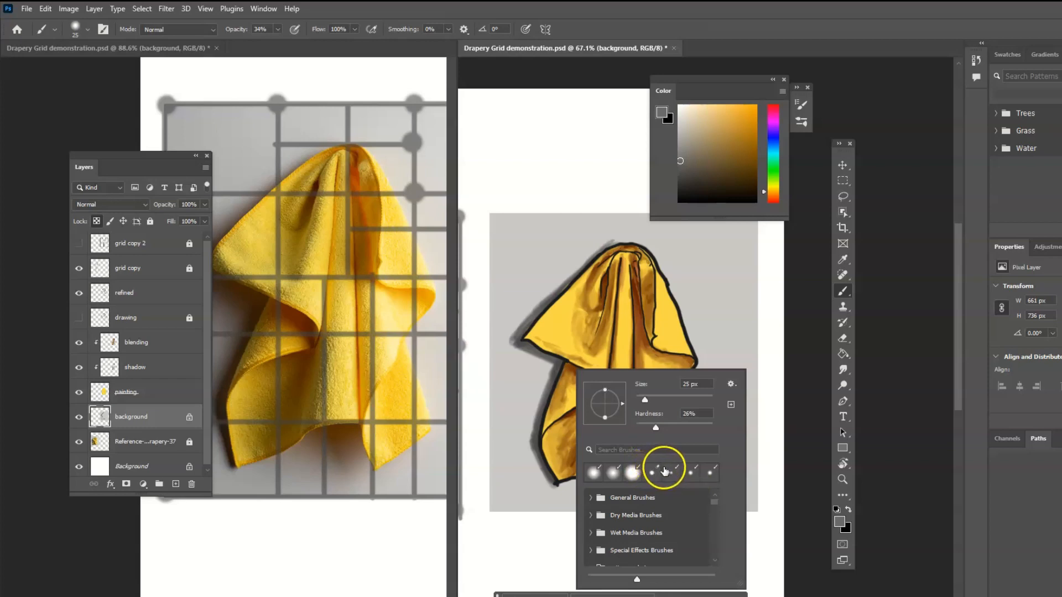